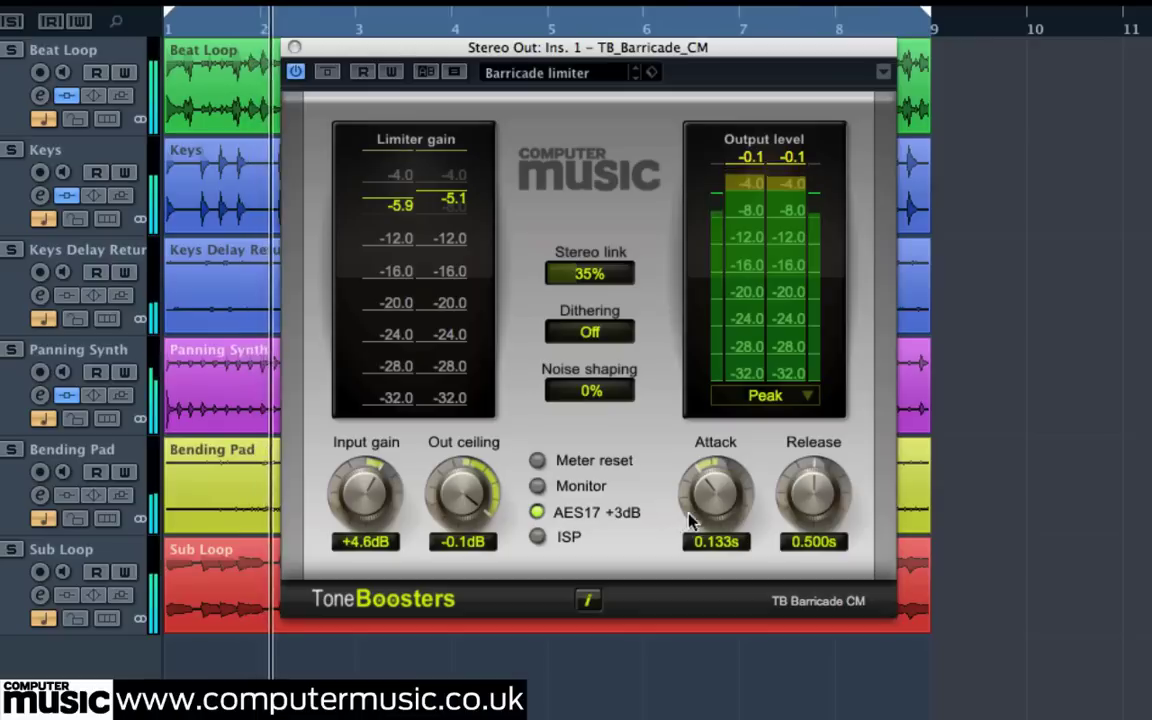
Step: Set the Stereo Out limiter's attack to 0.172 s, input gain to +4.2 dB and release to 0.540 s
mouse_move(728, 508)
mouse_down()
mouse_move(733, 497)
mouse_move(789, 502)
mouse_move(728, 507)
mouse_up()
drag(380, 512, 380, 511)
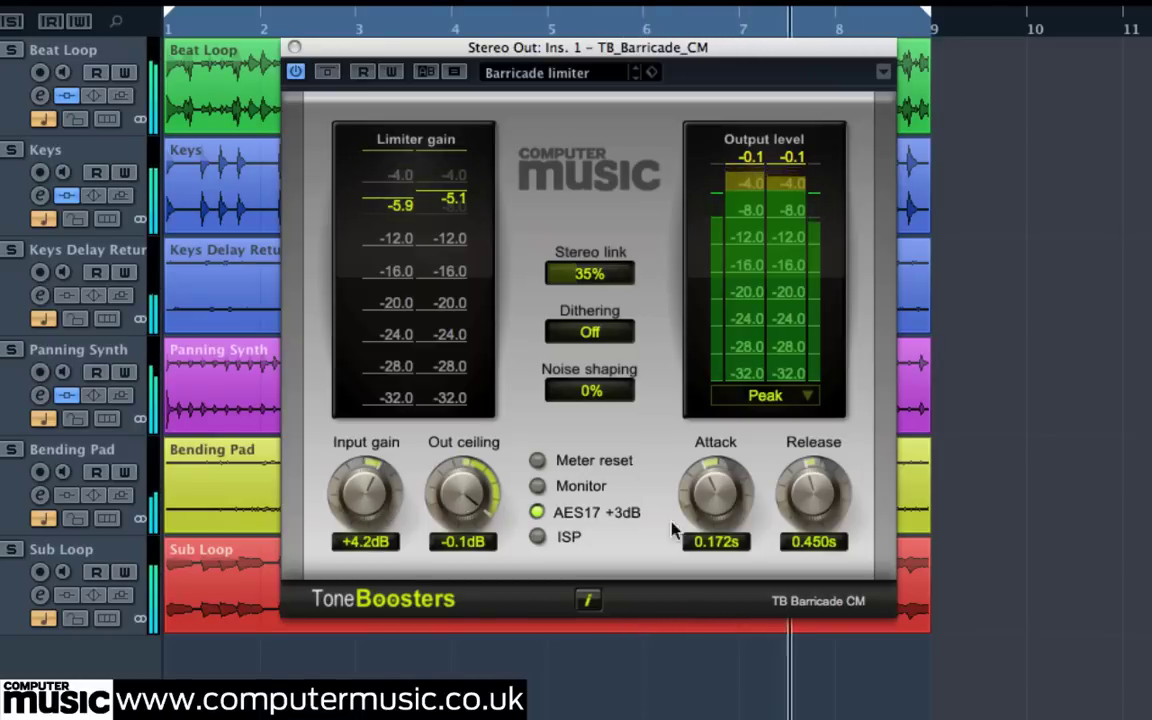
drag(808, 512, 810, 497)
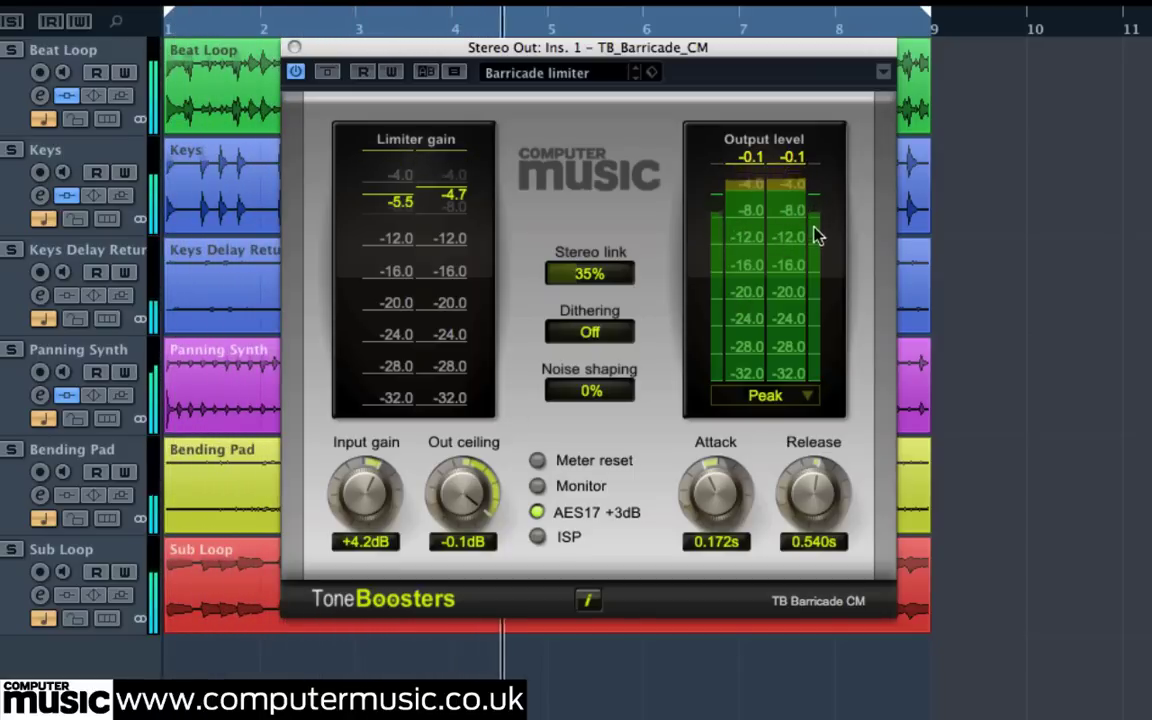
Step: Try the K12 and K14 scales on the limiter's output level meter, and return it to Peak
click(765, 395)
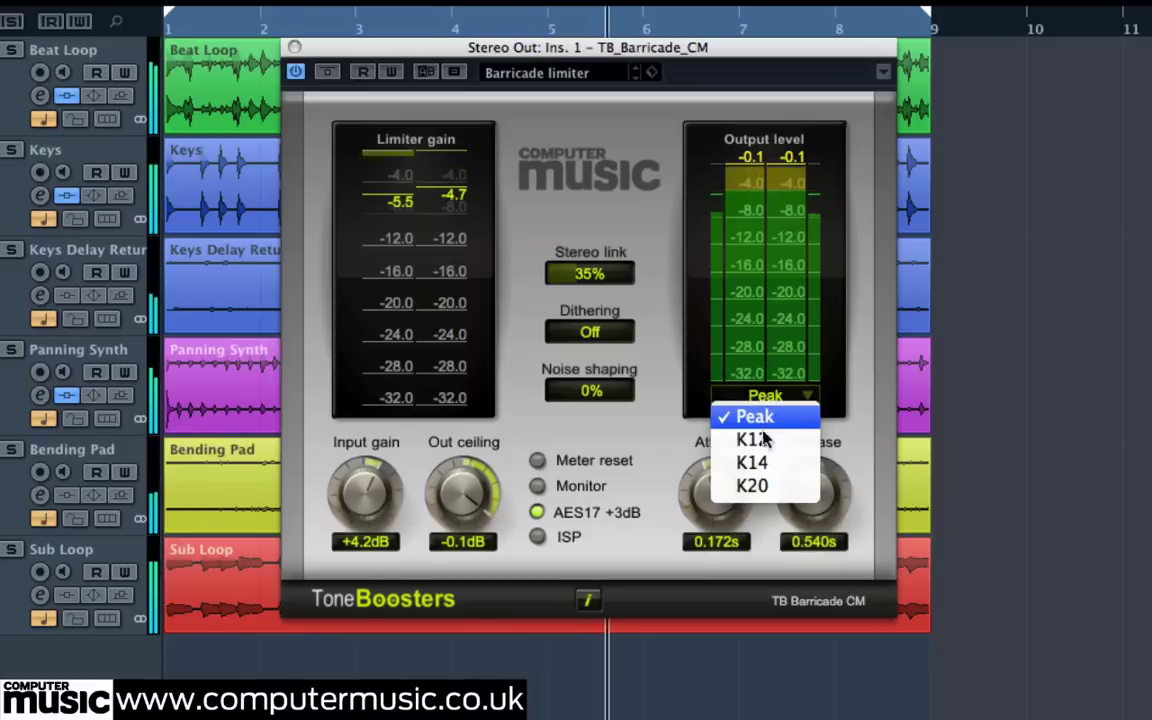
click(763, 440)
click(765, 395)
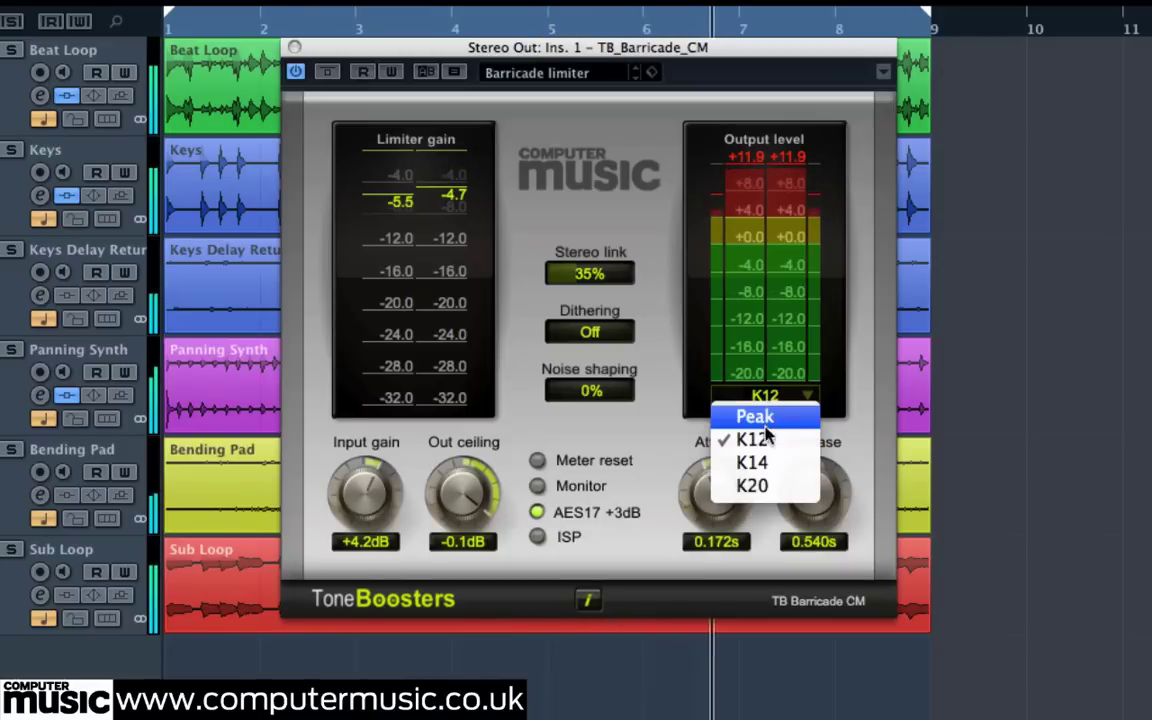
click(765, 462)
click(765, 397)
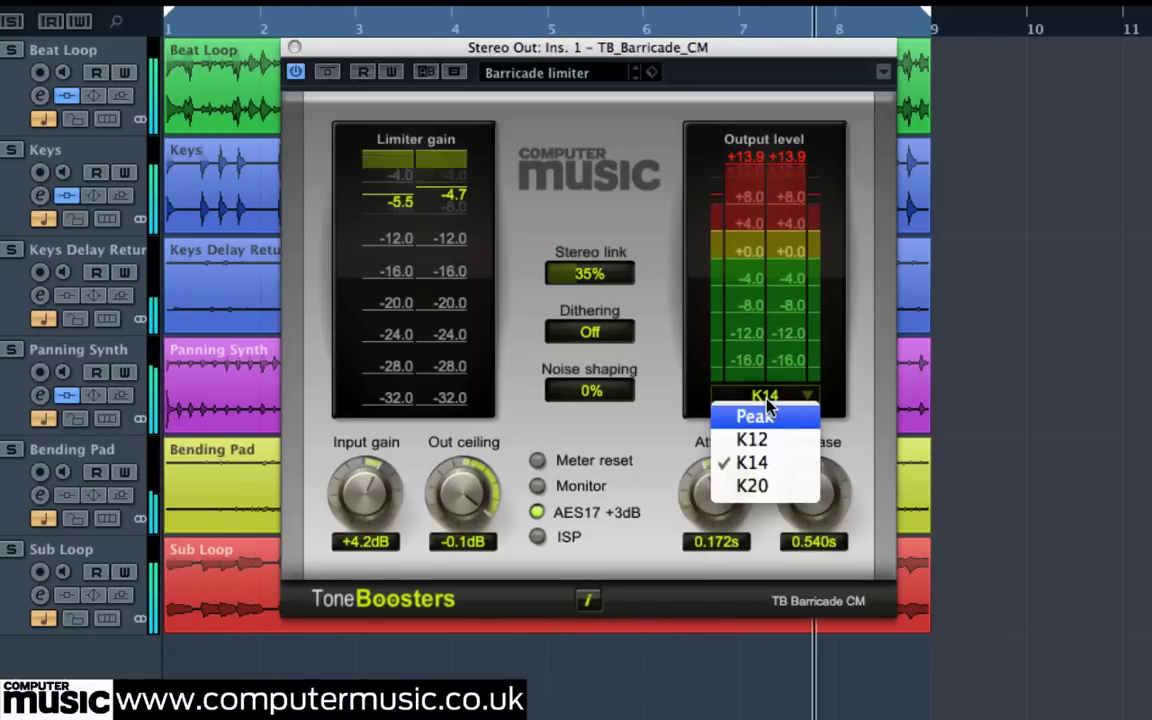
click(765, 417)
Step: Lower the stereo link percentage of the Stereo Out limiter
drag(590, 274, 599, 298)
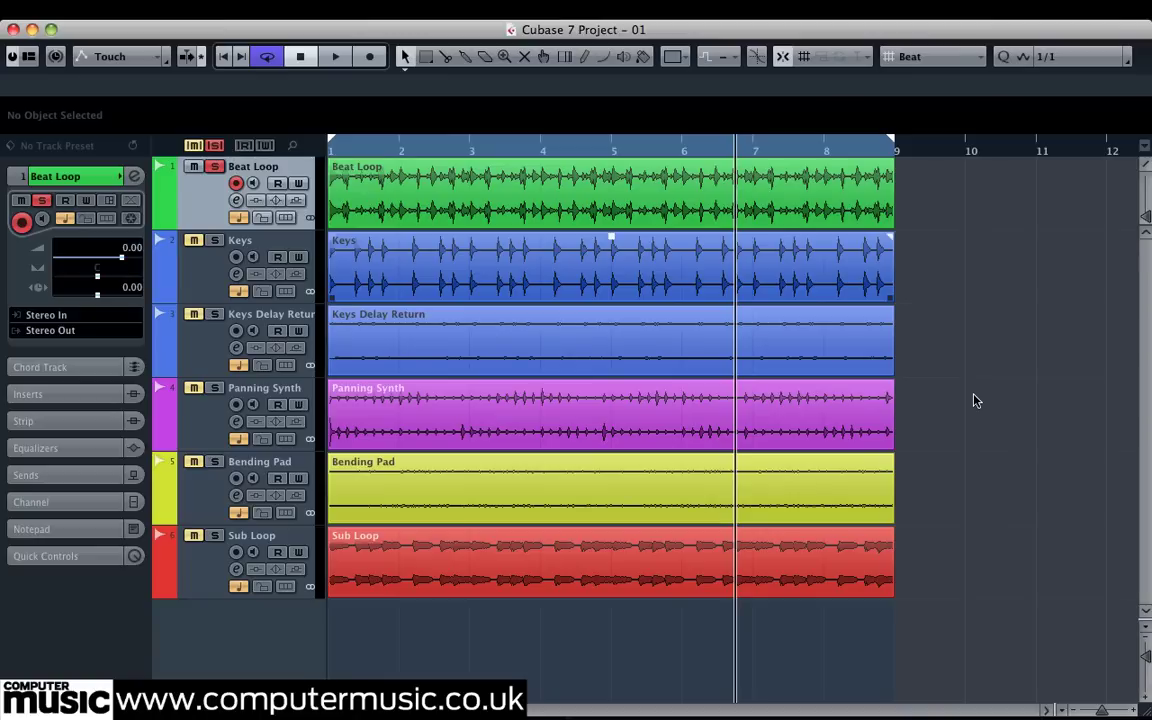
Step: Show the transport and the MixConsole, and insert TB_Barricade_CM in the Beat Loop channel's first insert slot
key(F2)
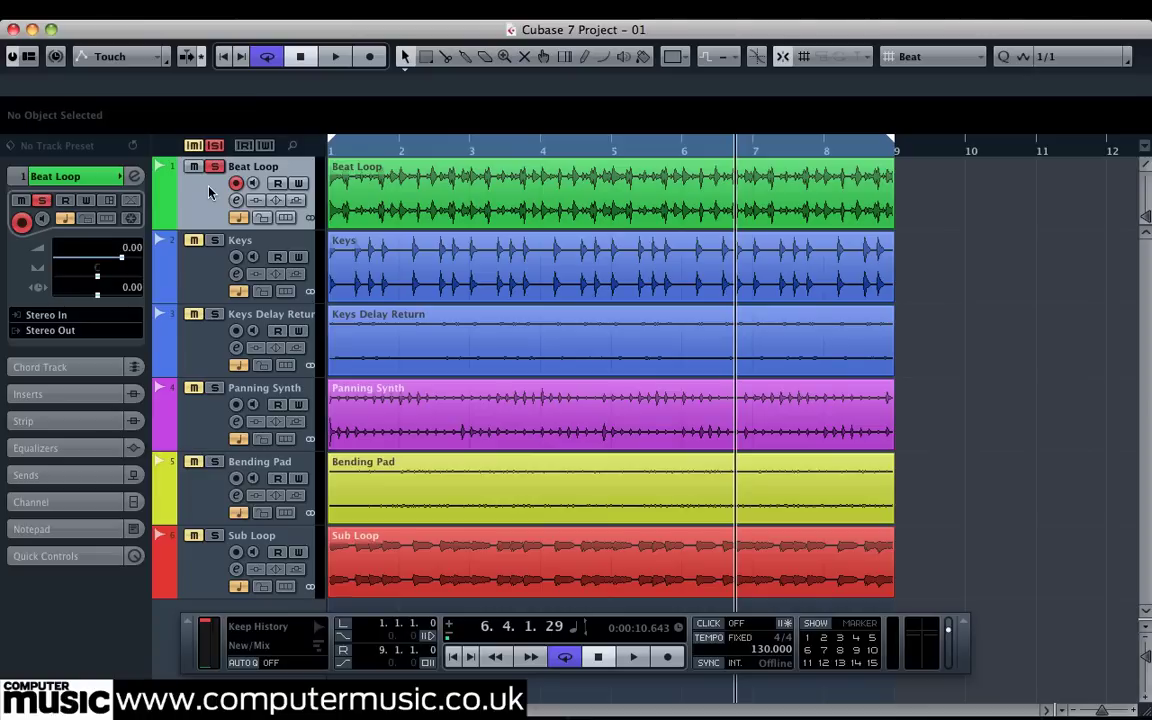
key(F3)
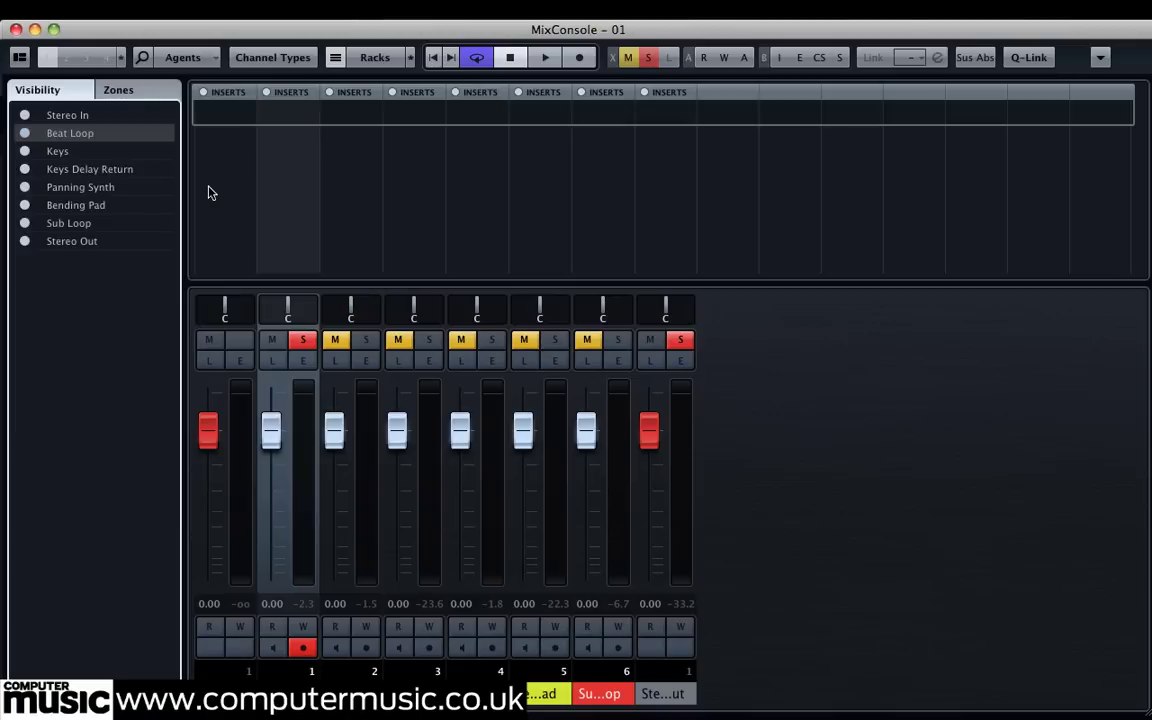
click(272, 114)
scroll(312, 334, down, 20)
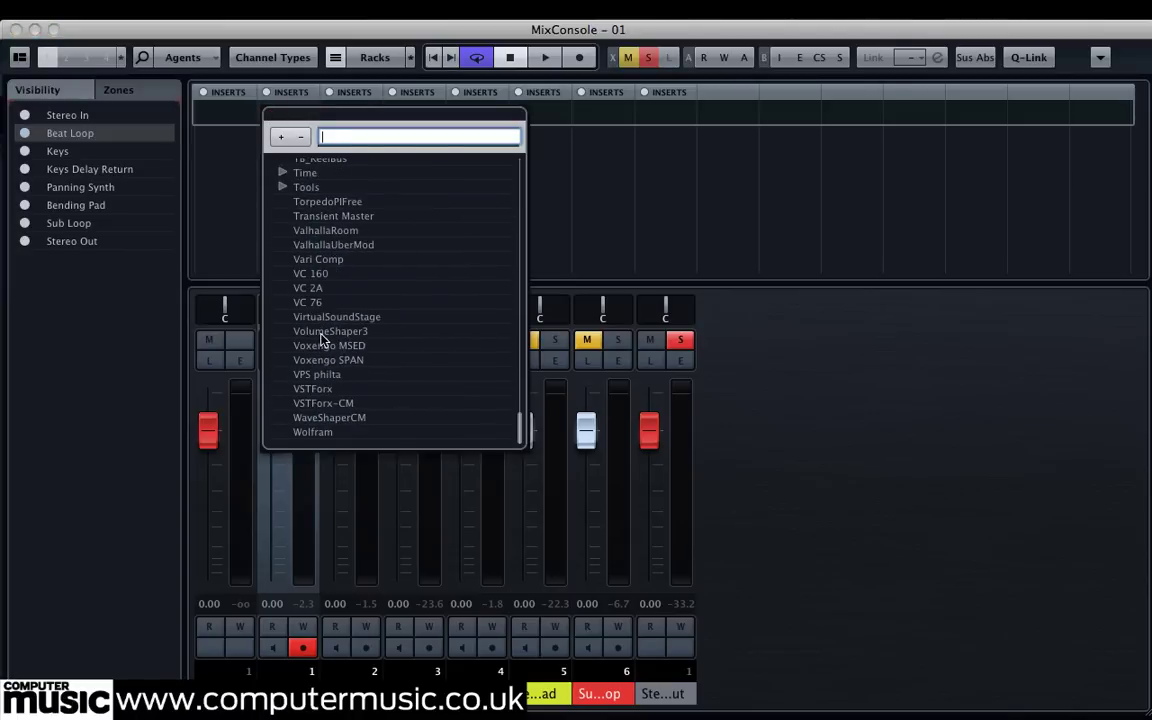
scroll(322, 340, up, 5)
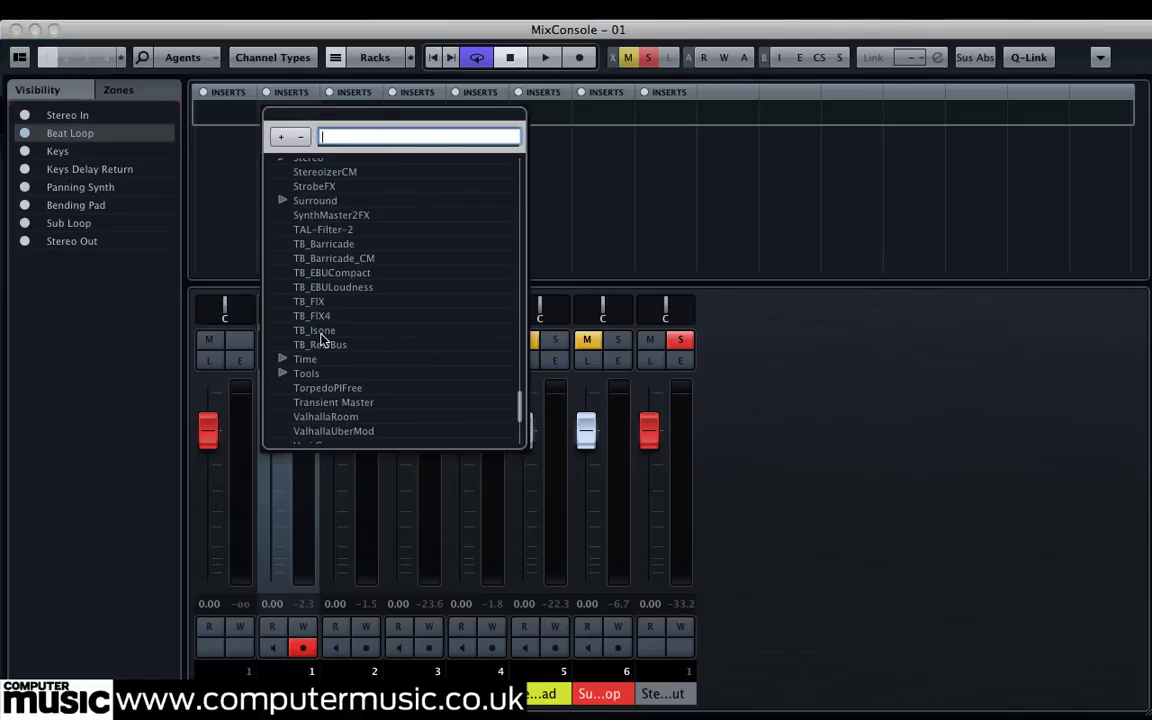
click(330, 259)
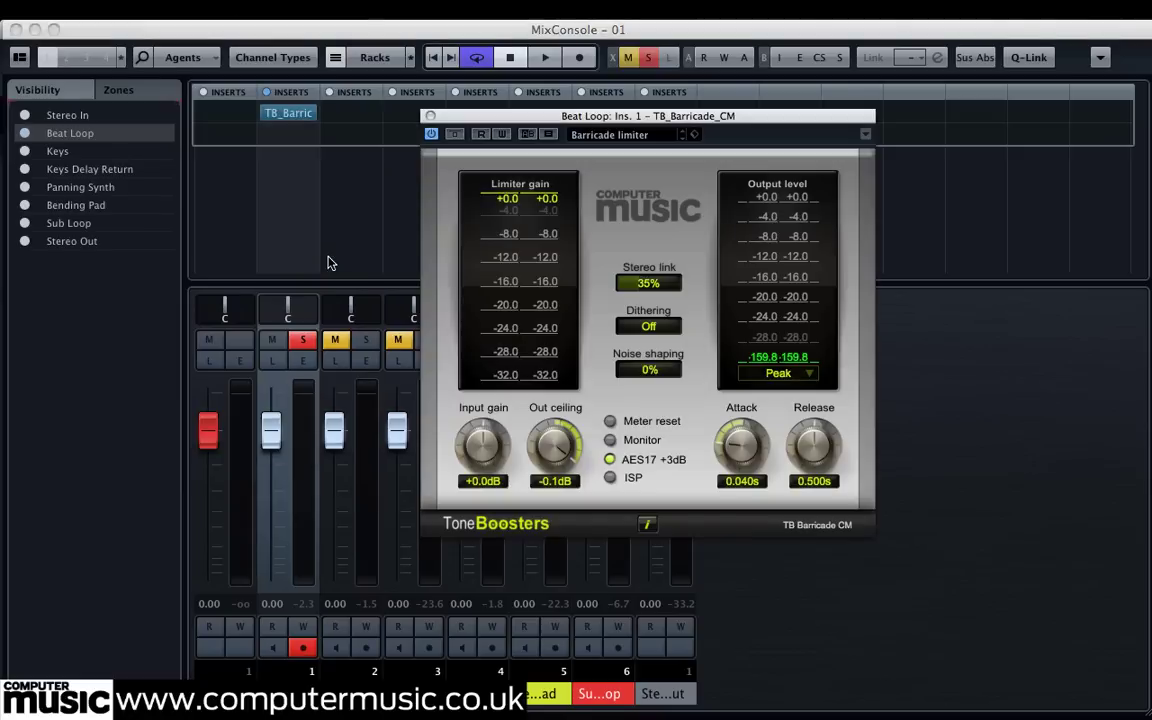
Step: Play the loop with the limiter over the project window, set its input gain to +4.2 dB and audition the Monitor option
key(space)
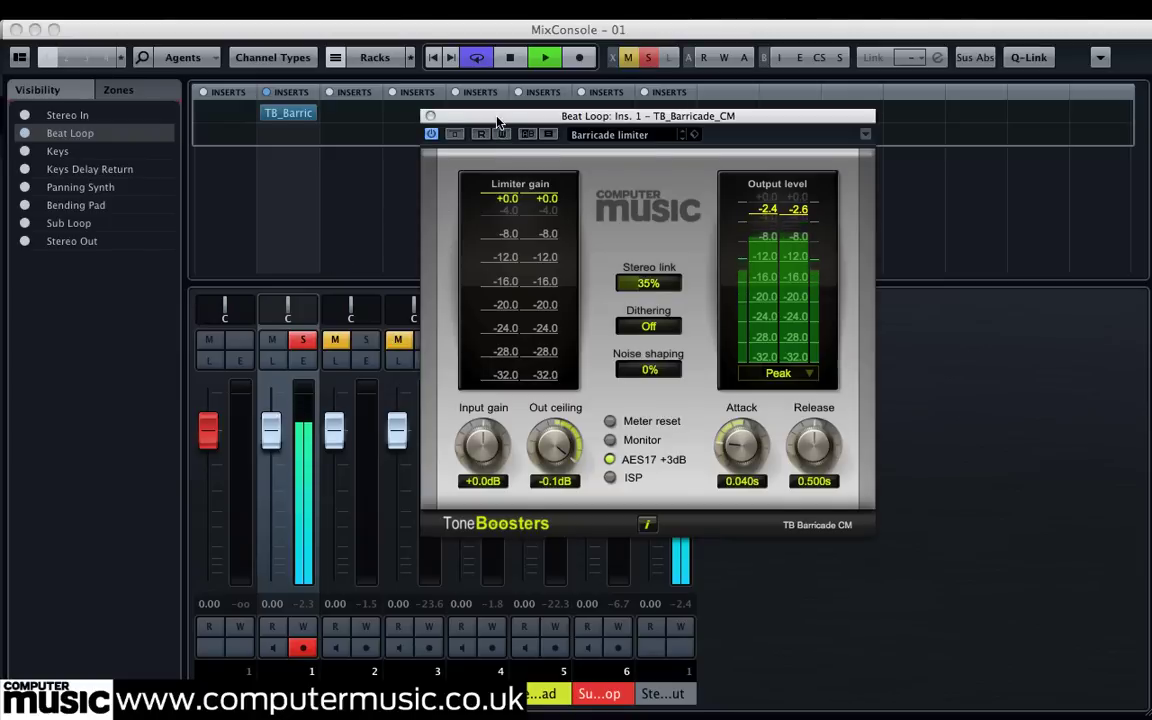
drag(497, 117, 506, 112)
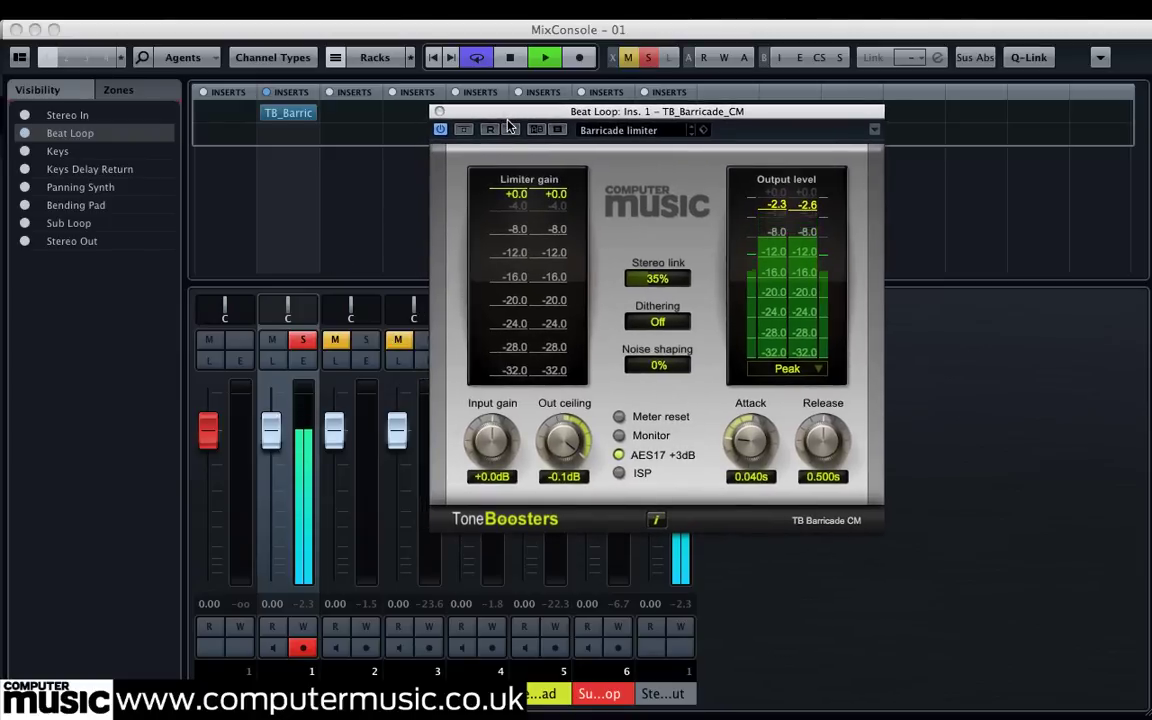
key(F3)
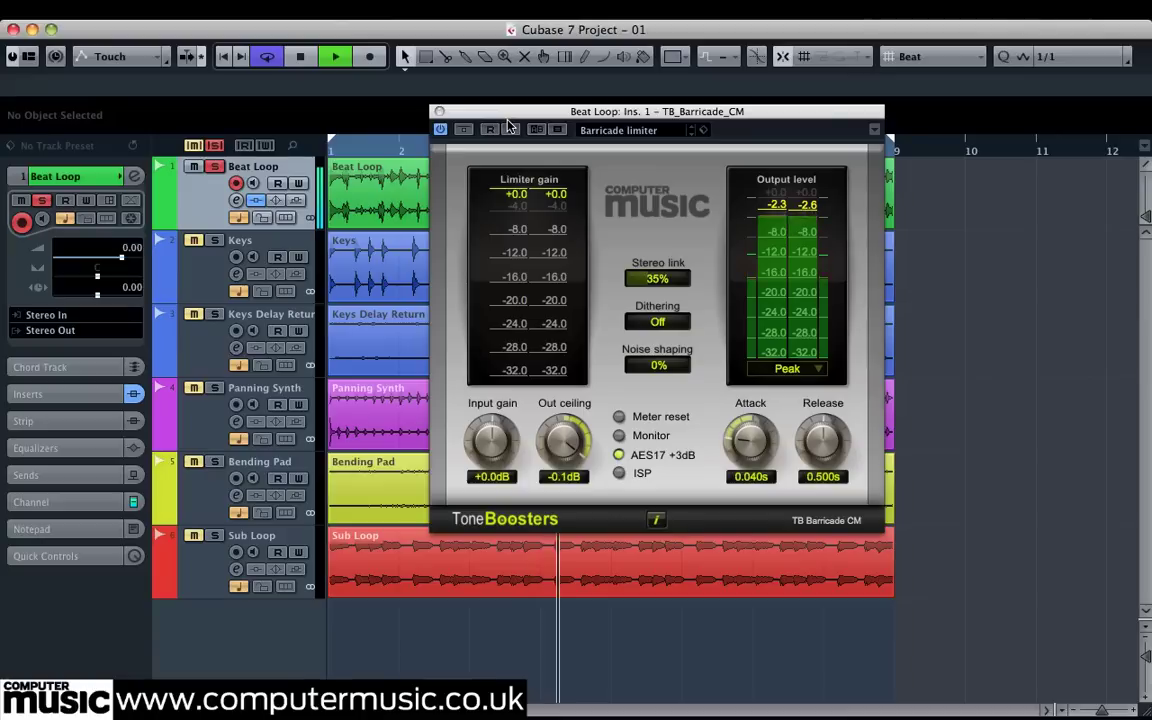
drag(519, 112, 600, 193)
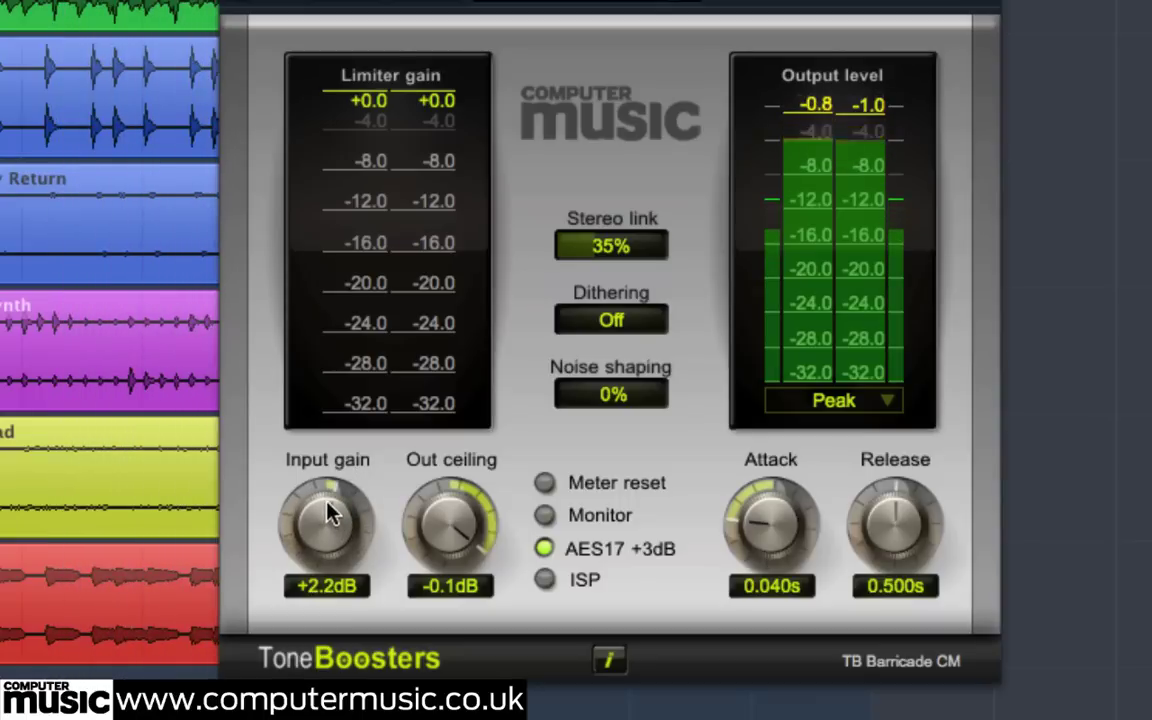
drag(325, 492, 326, 487)
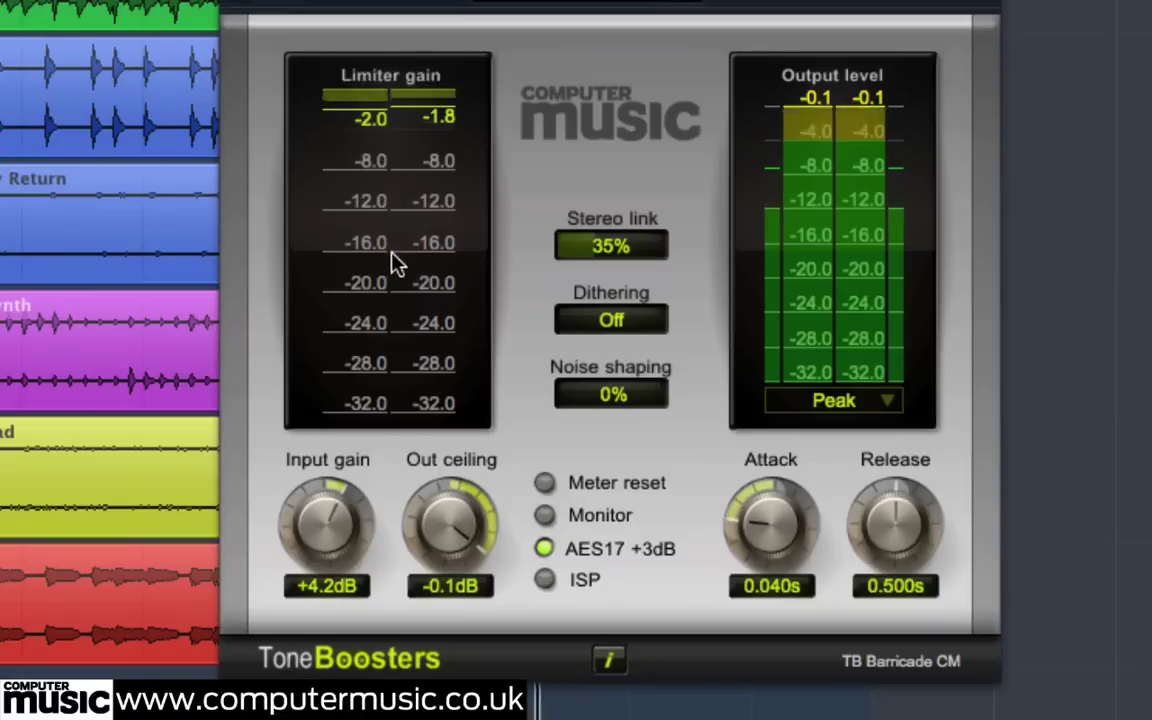
click(544, 514)
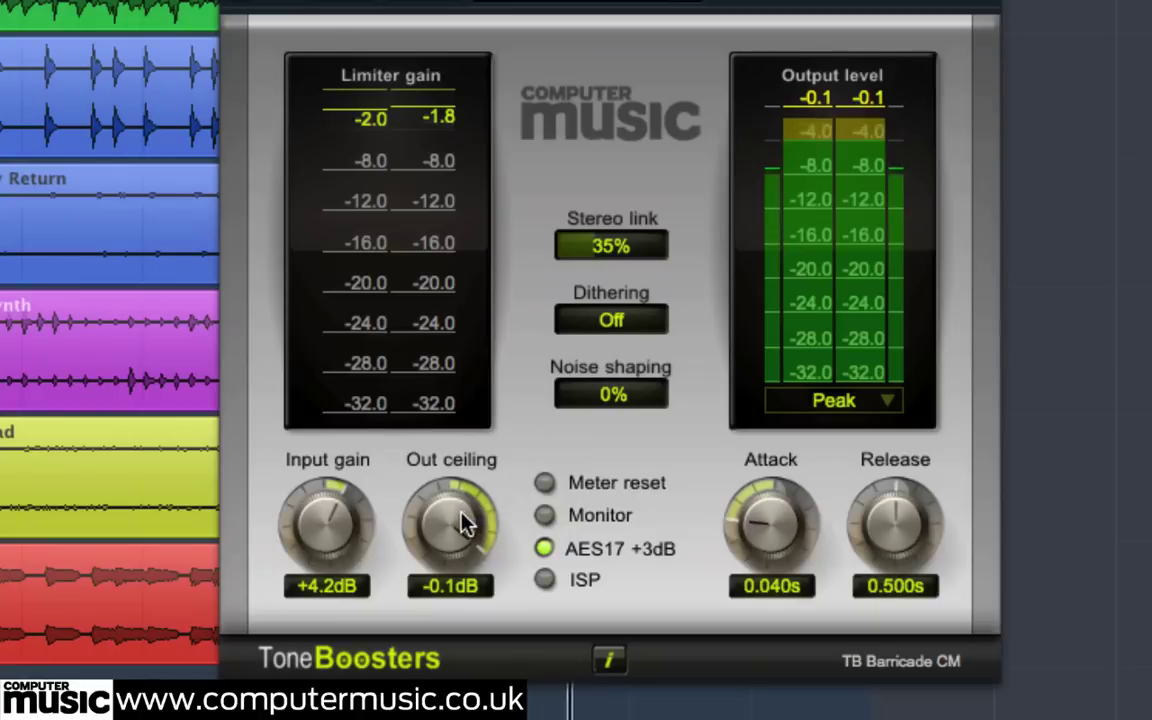
Step: Set the Beat Loop limiter's output ceiling to -7.0 dB and reactivate its bypassed insert in the MixConsole
drag(462, 522, 465, 607)
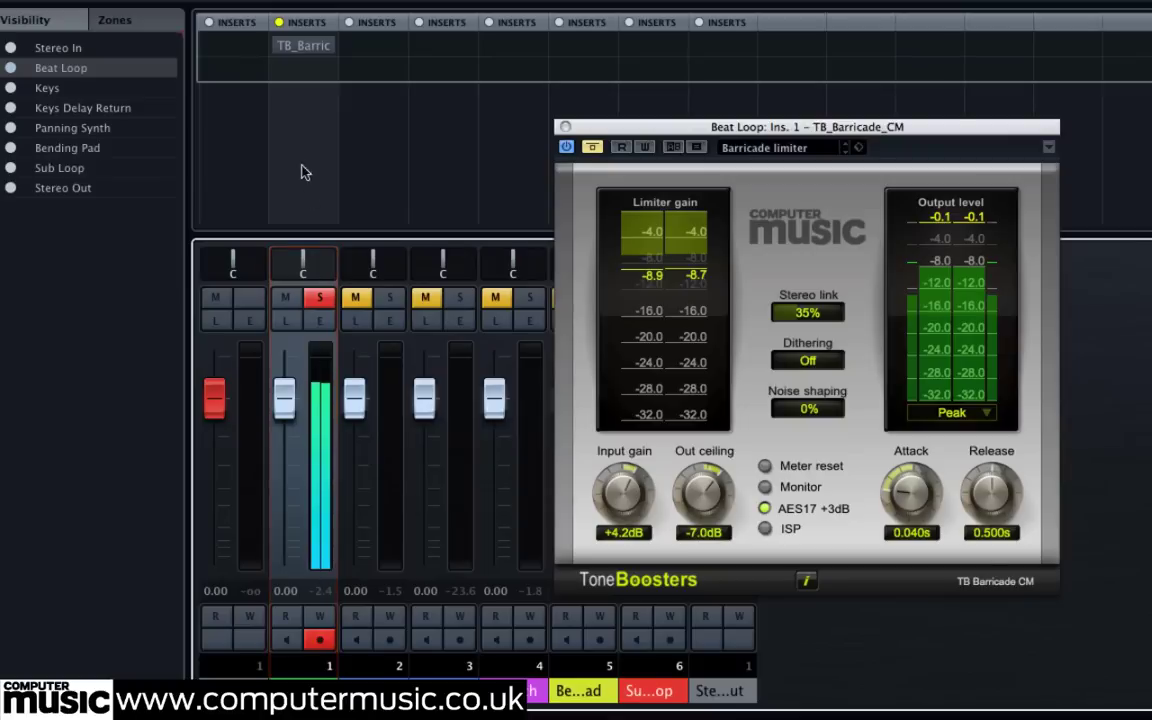
click(272, 46)
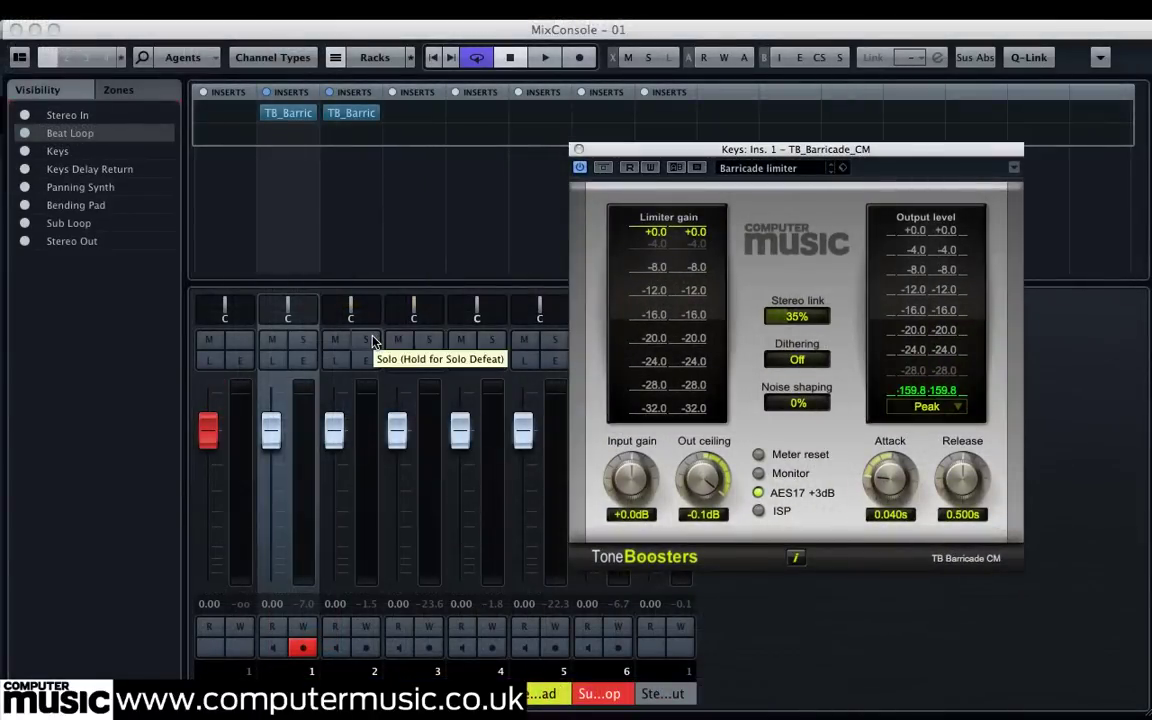
Step: Solo the Keys channel and set its limiter's input gain to +4.4 dB and output ceiling to -10.3 dB
click(368, 340)
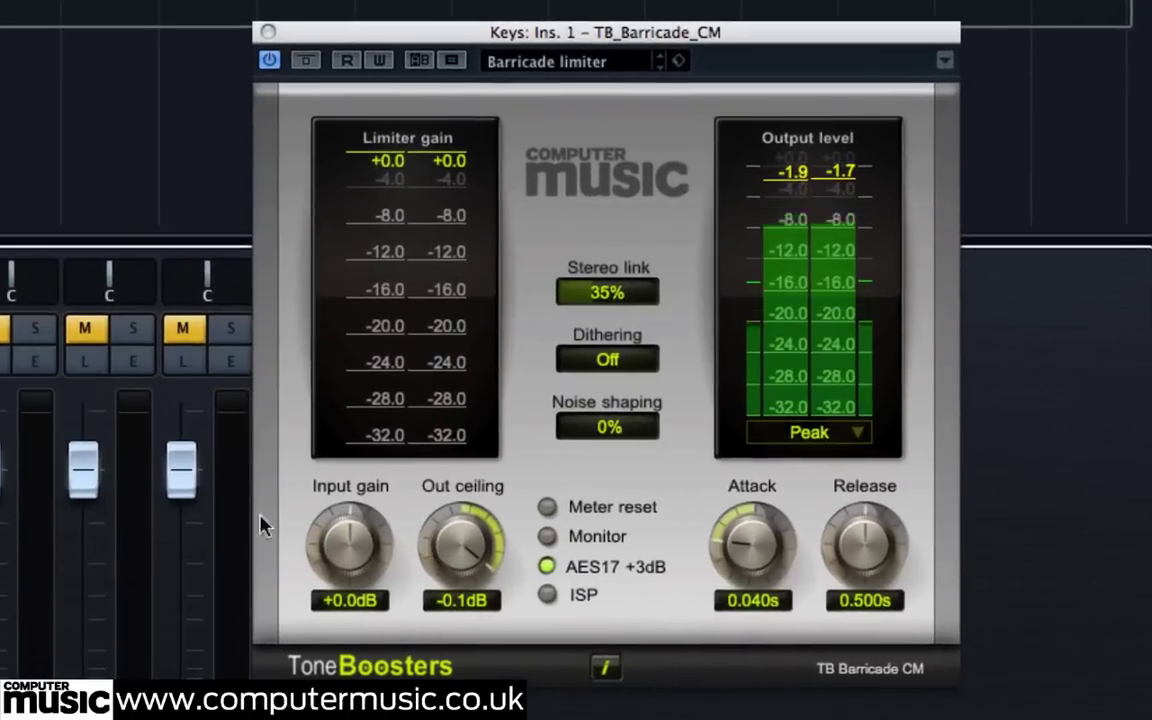
drag(391, 555, 368, 521)
drag(463, 553, 457, 670)
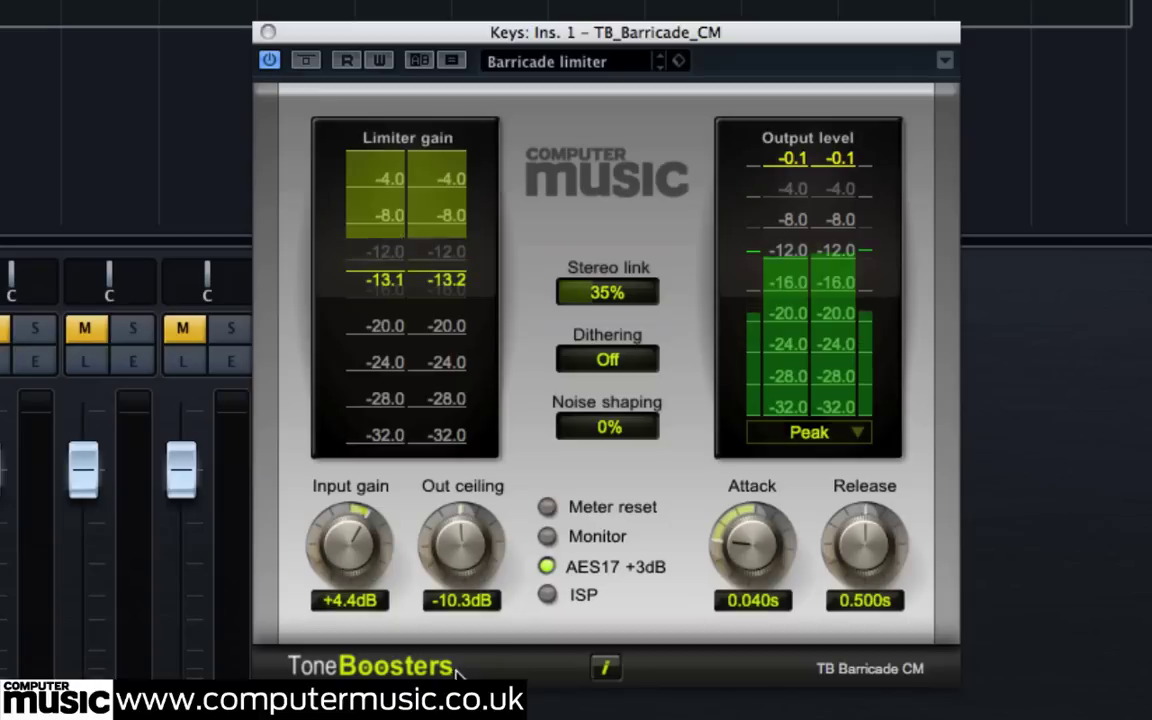
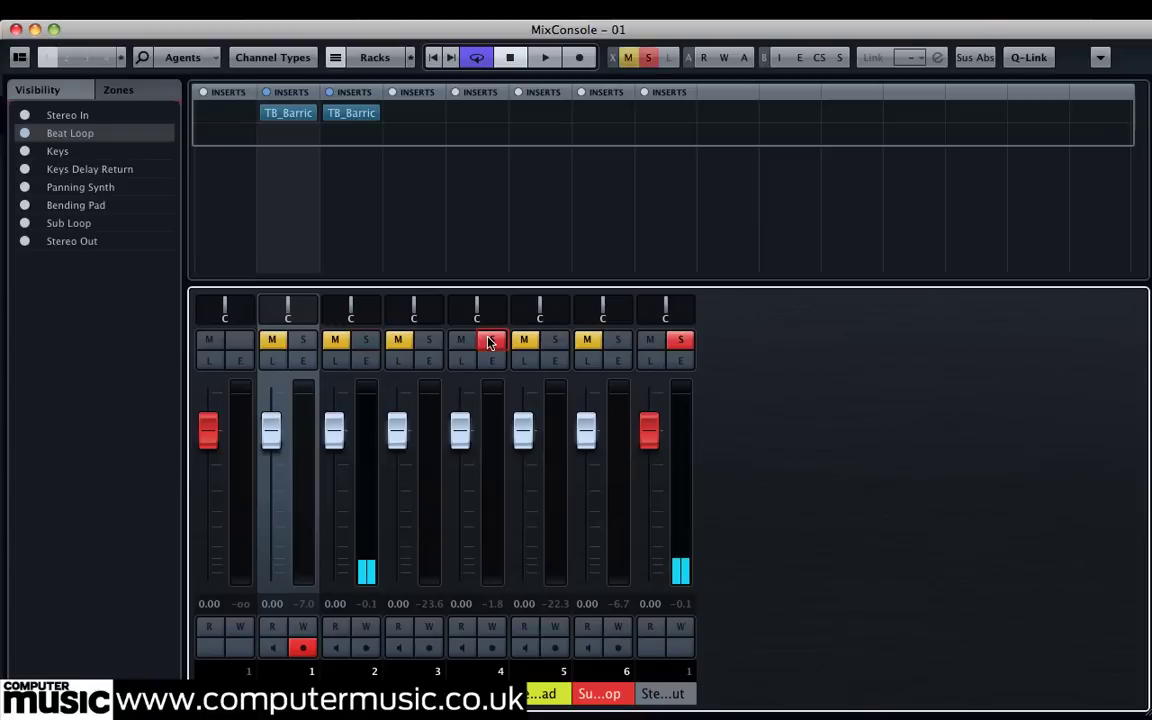
Step: Start playback and insert TB_Barricade_CM in the first insert slot of the soloed Panning Synth channel
key(space)
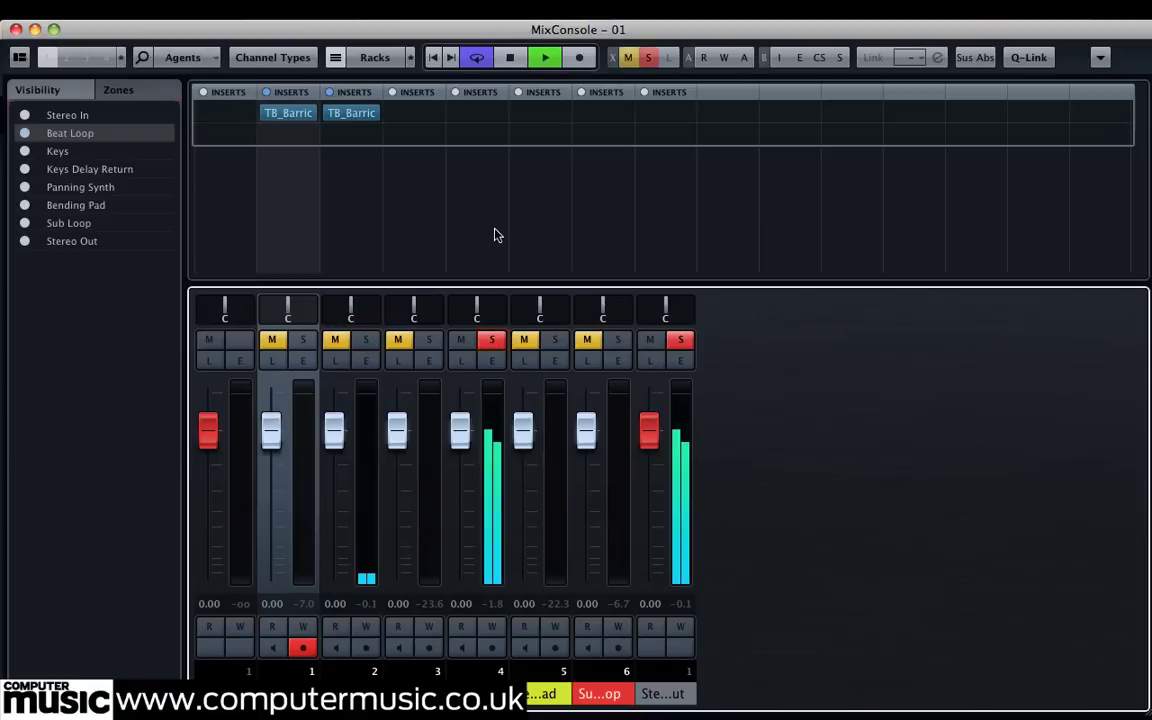
click(471, 116)
scroll(549, 340, down, 20)
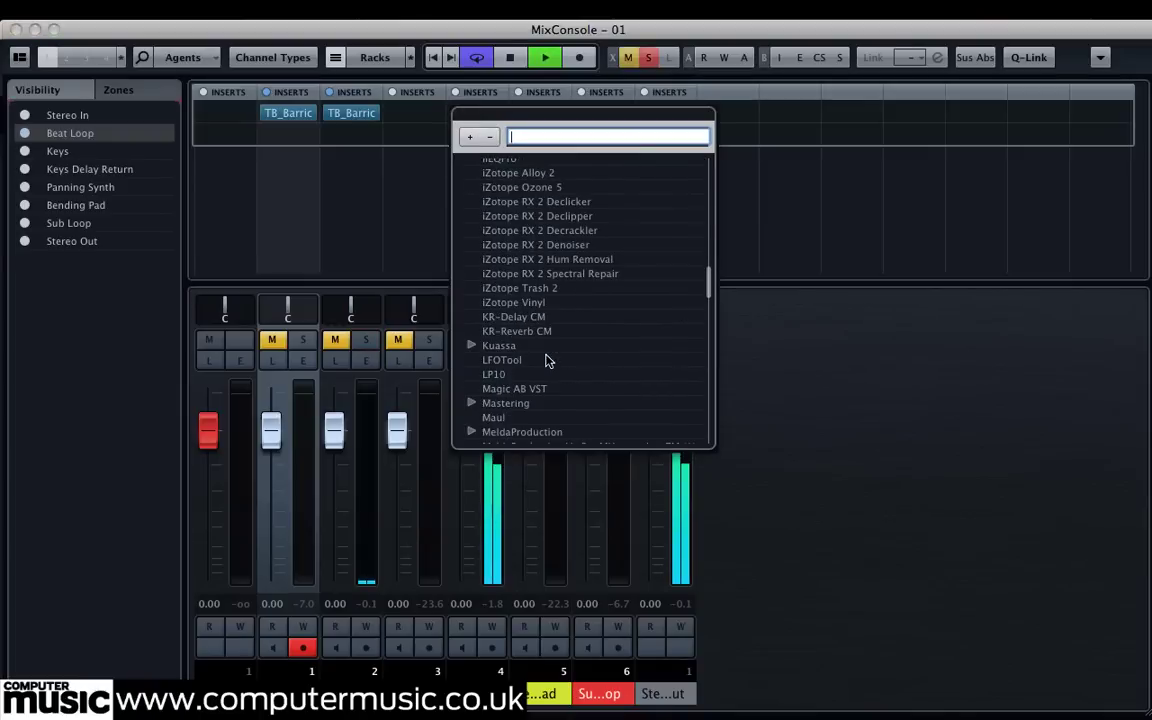
scroll(548, 360, down, 20)
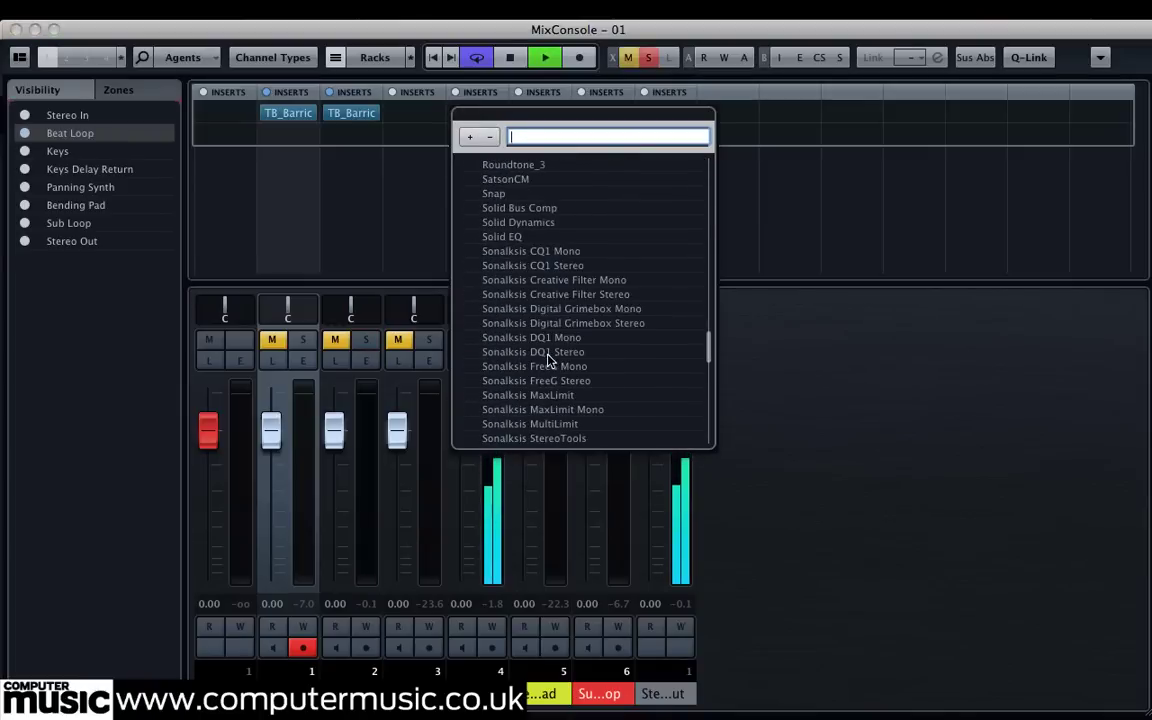
scroll(548, 358, down, 3)
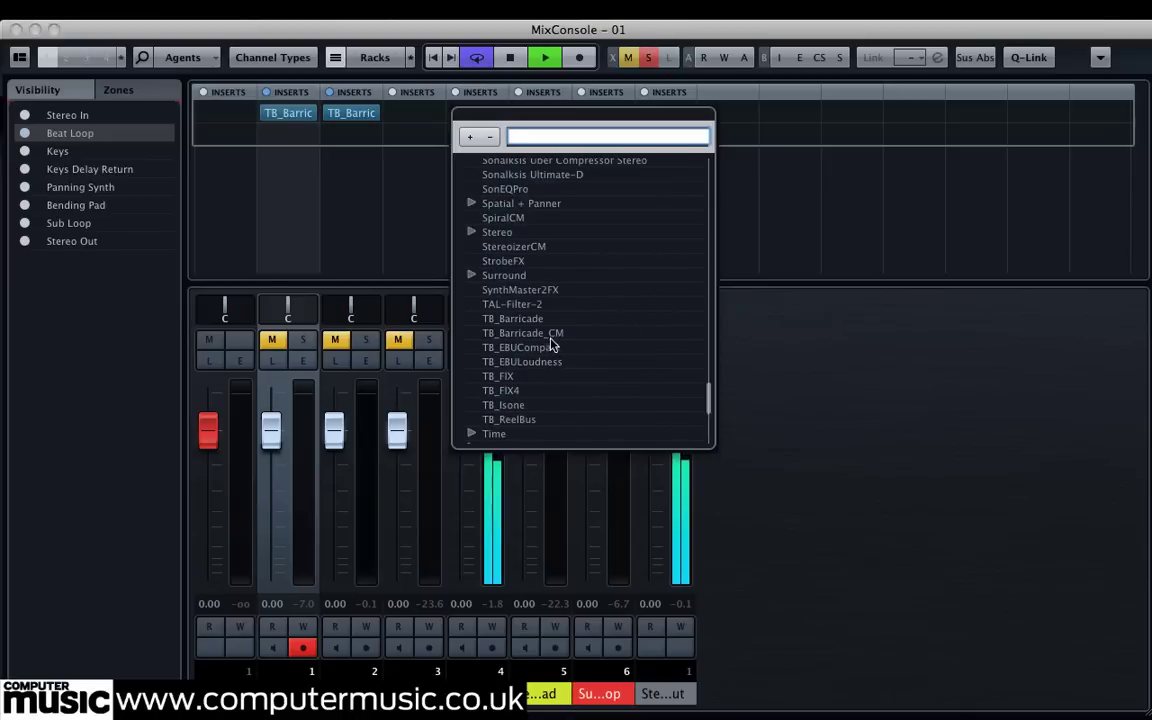
click(549, 331)
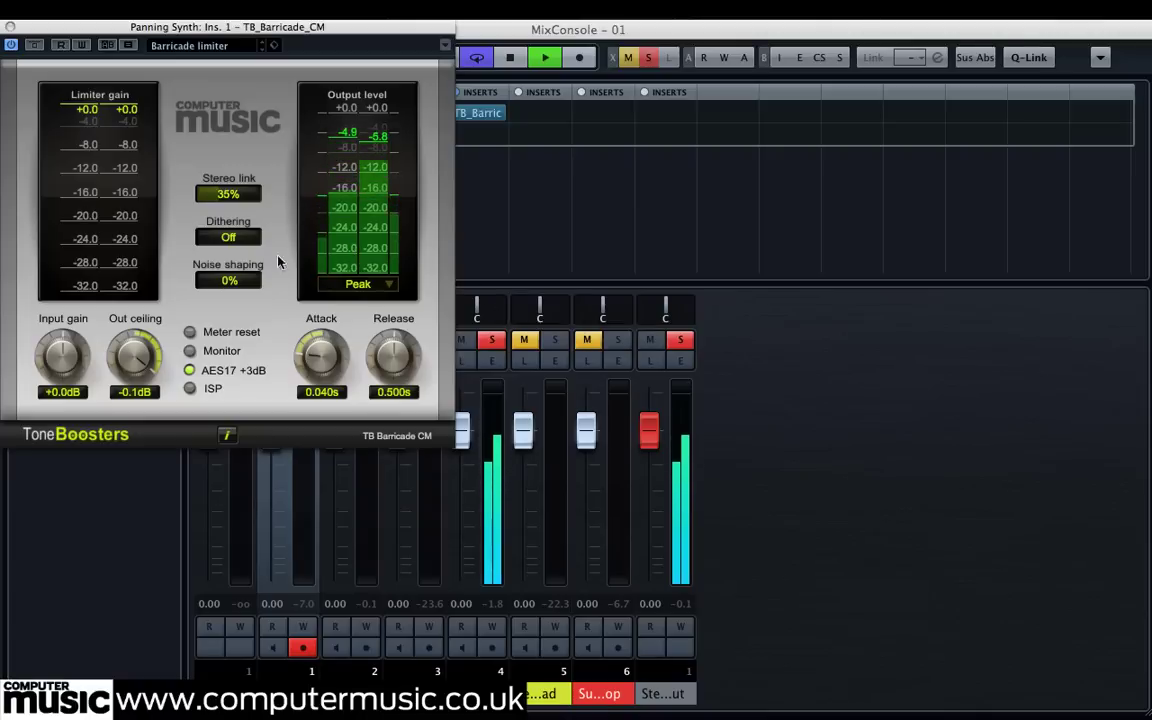
Step: Set the Panning Synth limiter's input gain to +12.0 dB and its output ceiling to -10.2 dB
drag(67, 30, 277, 105)
drag(277, 420, 344, 461)
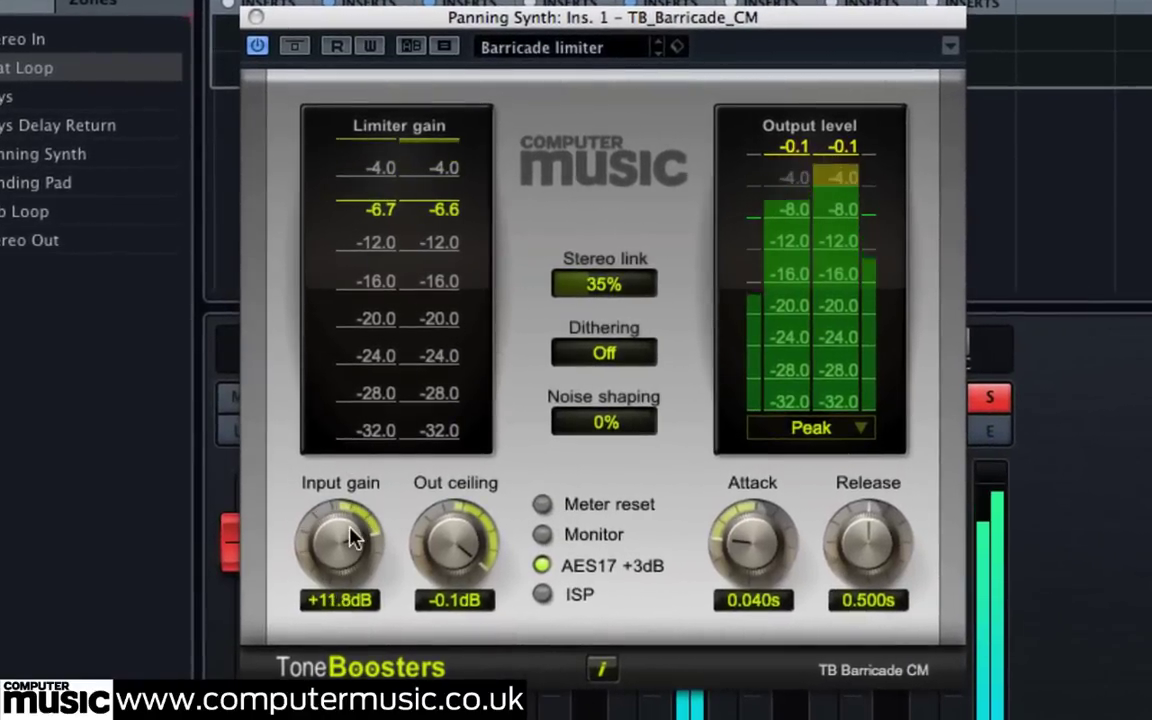
drag(352, 540, 352, 541)
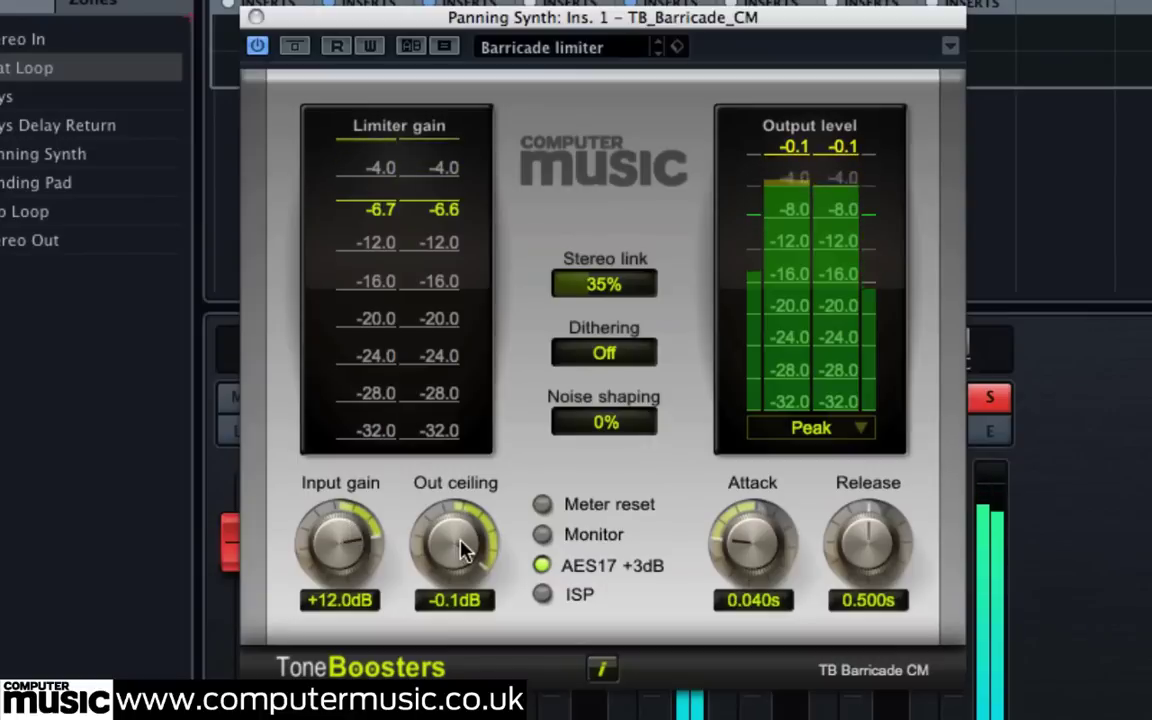
drag(460, 541, 438, 667)
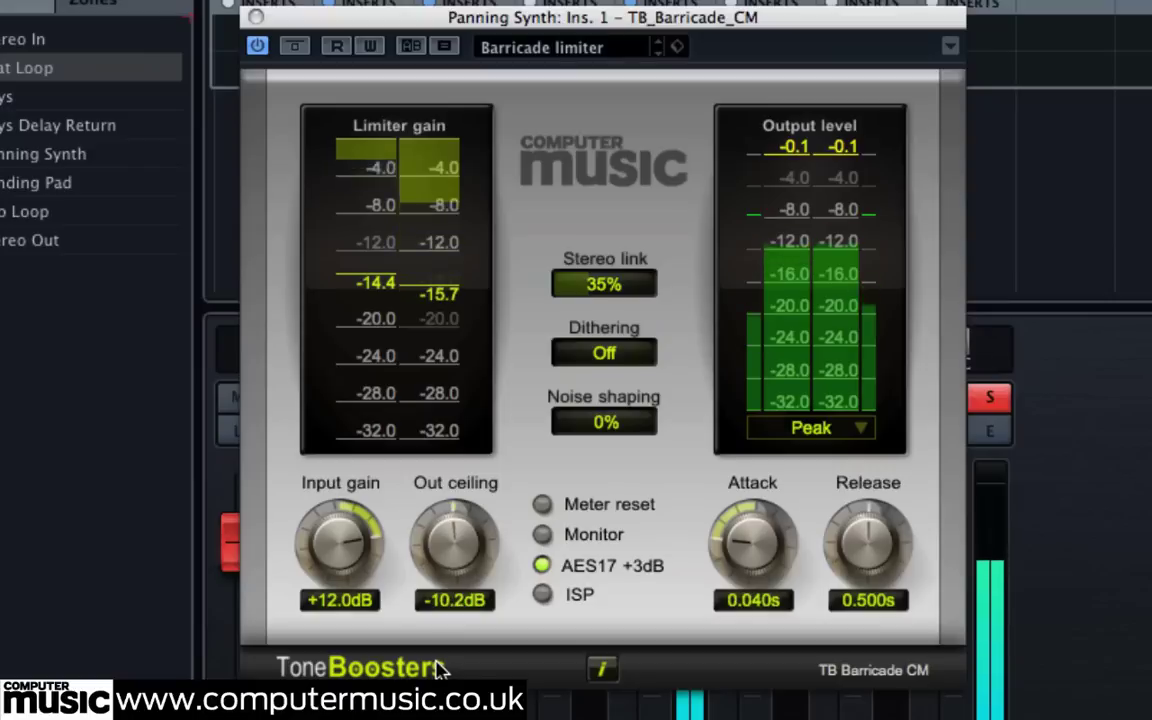
Step: Lower the Panning Synth limiter's stereo link to compare the sound, and raise it to 100%
drag(616, 288, 618, 408)
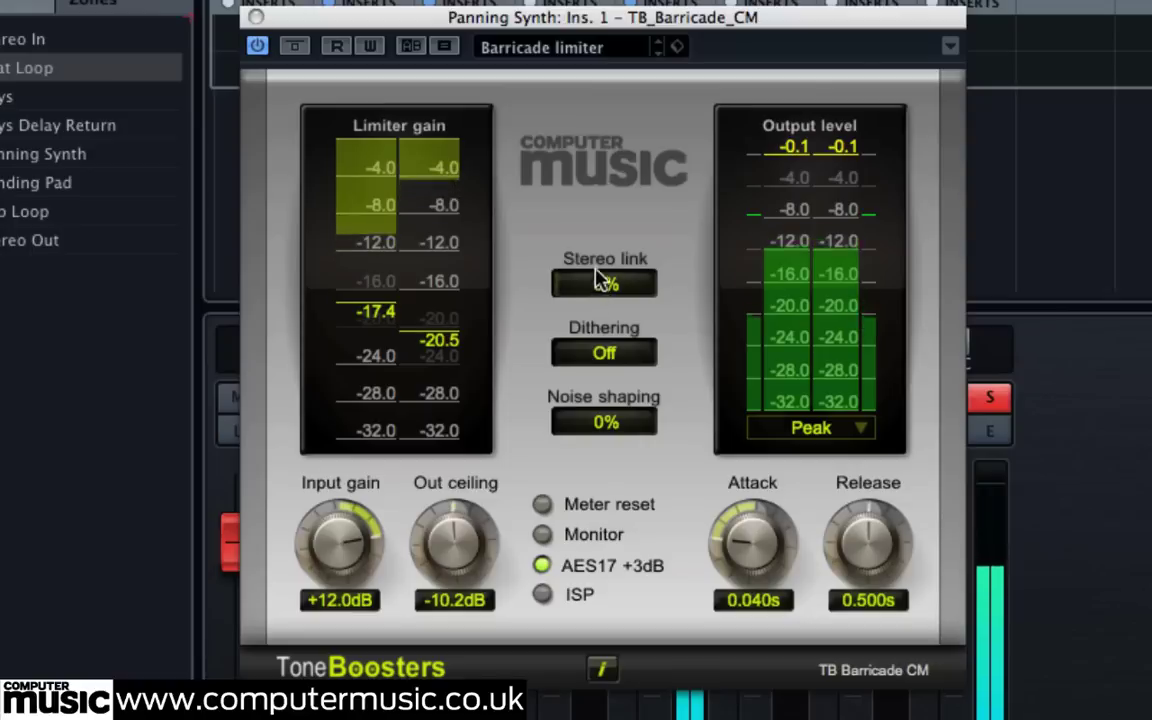
drag(597, 256, 598, 232)
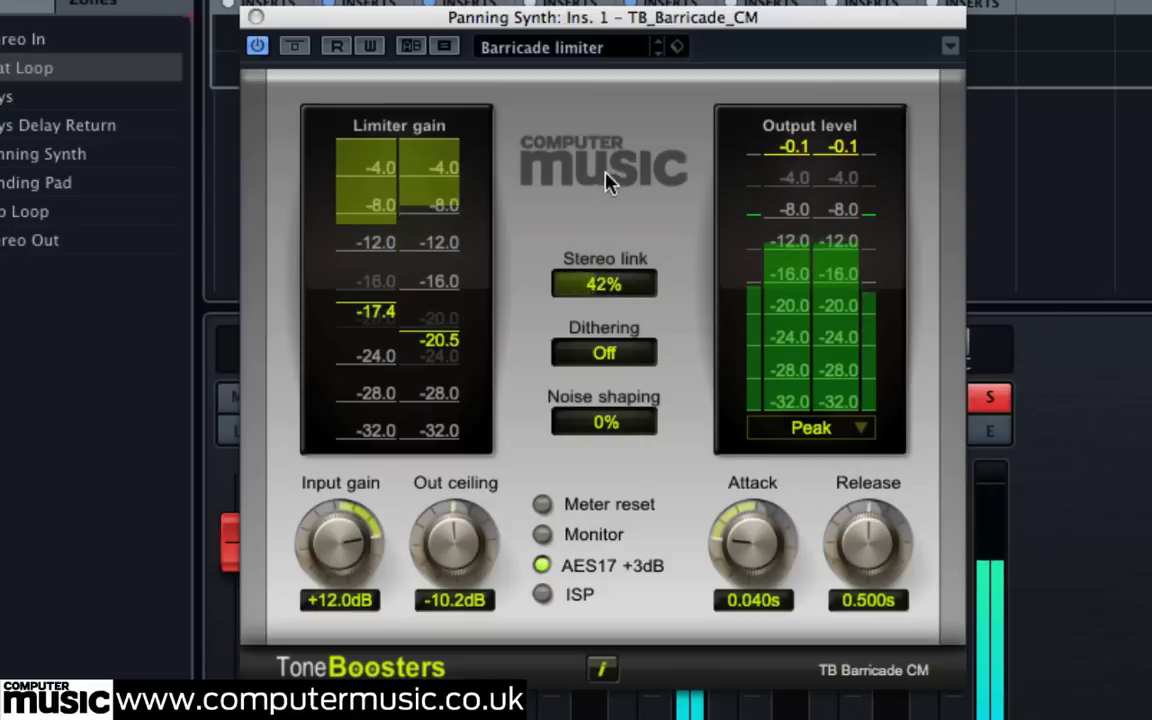
drag(606, 143, 607, 8)
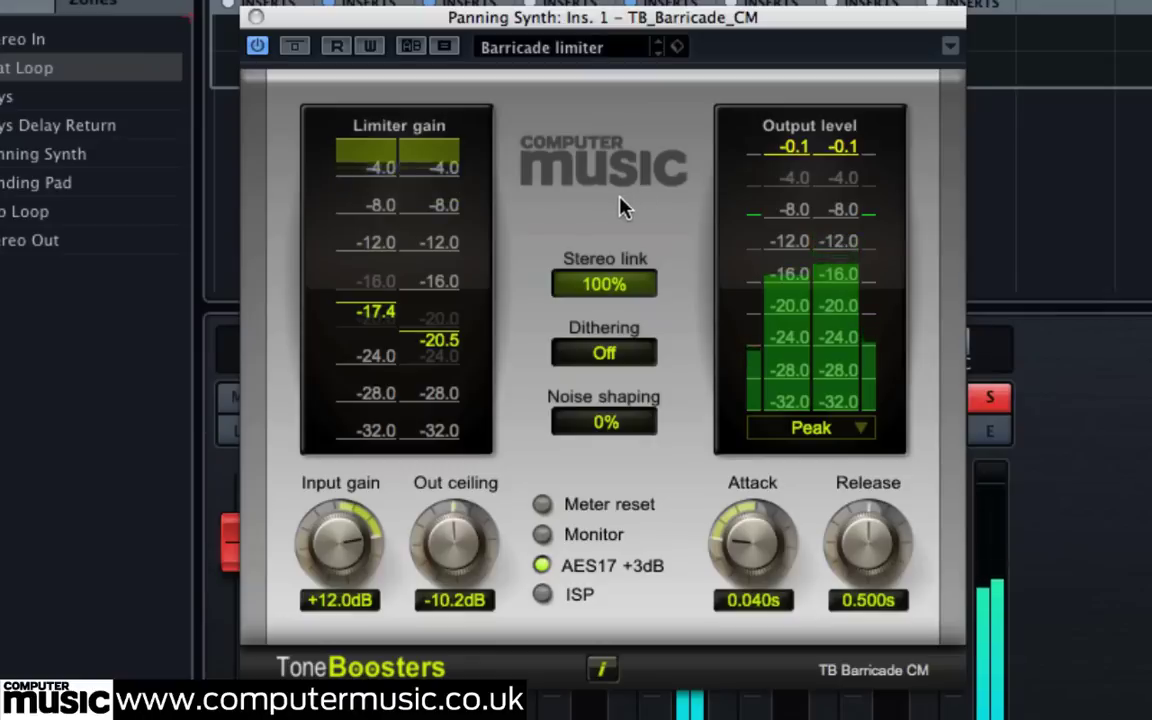
Step: Close the Panning Synth limiter window and unsolo the channel to hear the full mix
click(256, 20)
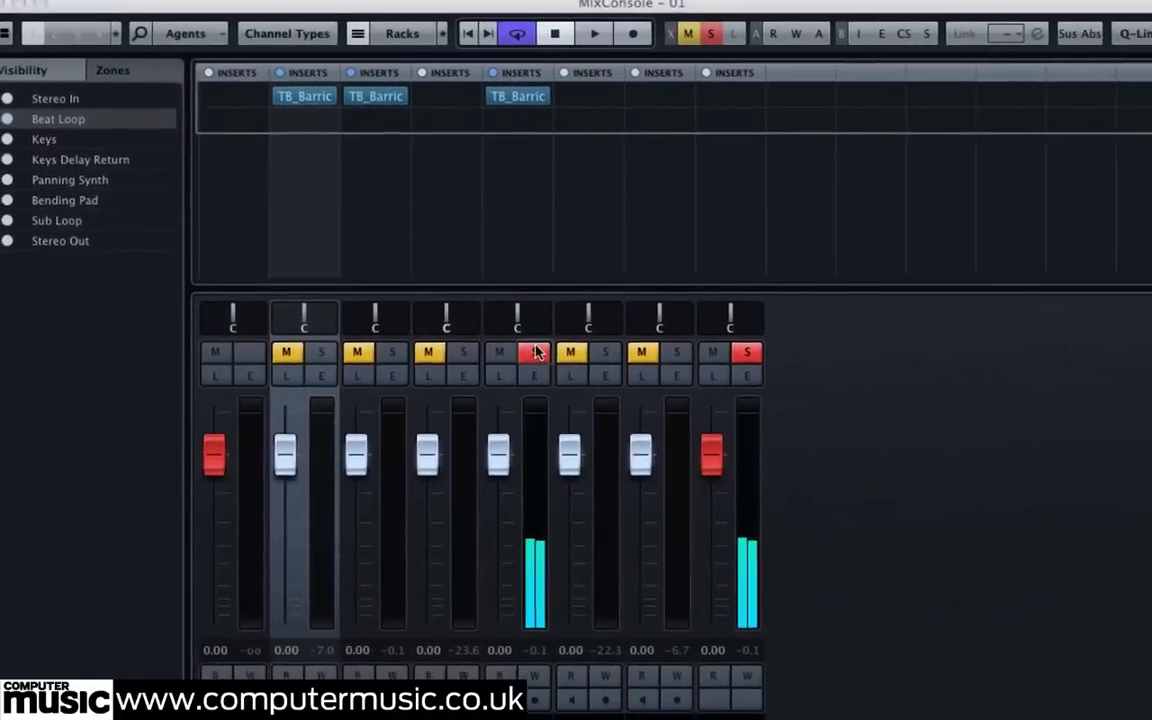
click(535, 352)
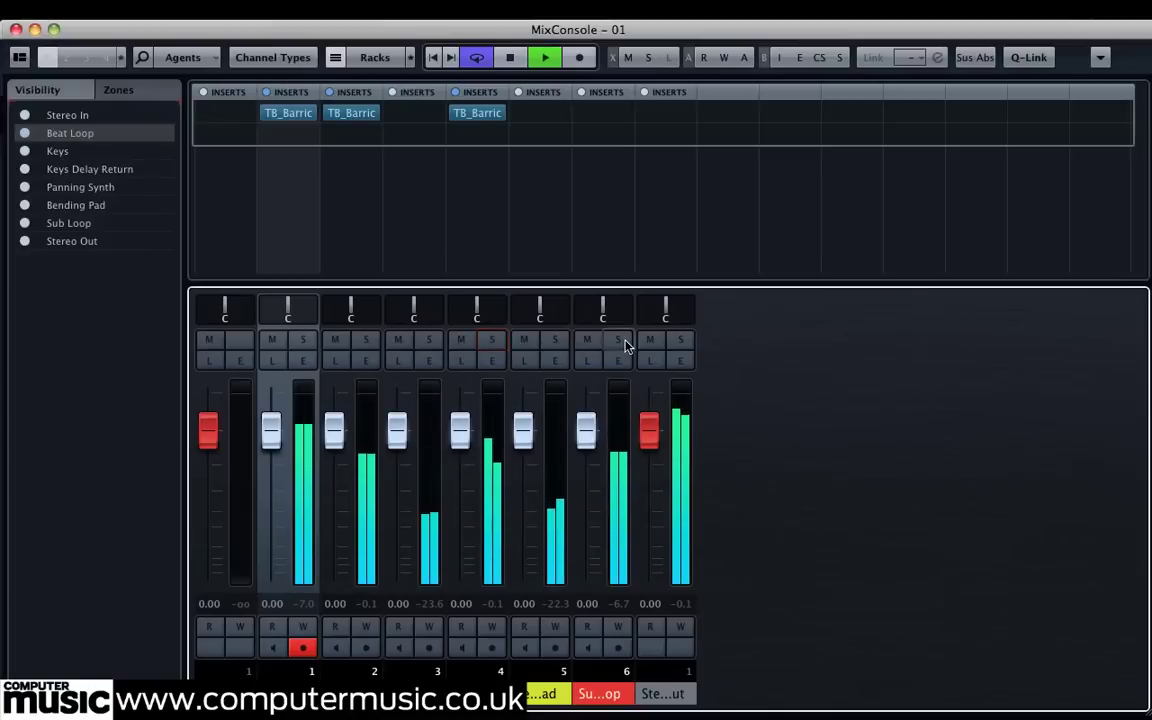
Step: Insert TB_Barricade_CM in the first insert slot of the Stereo Out channel and reposition its window over the mixer
click(668, 114)
scroll(728, 312, down, 10)
scroll(728, 313, down, 15)
scroll(730, 319, down, 3)
click(724, 248)
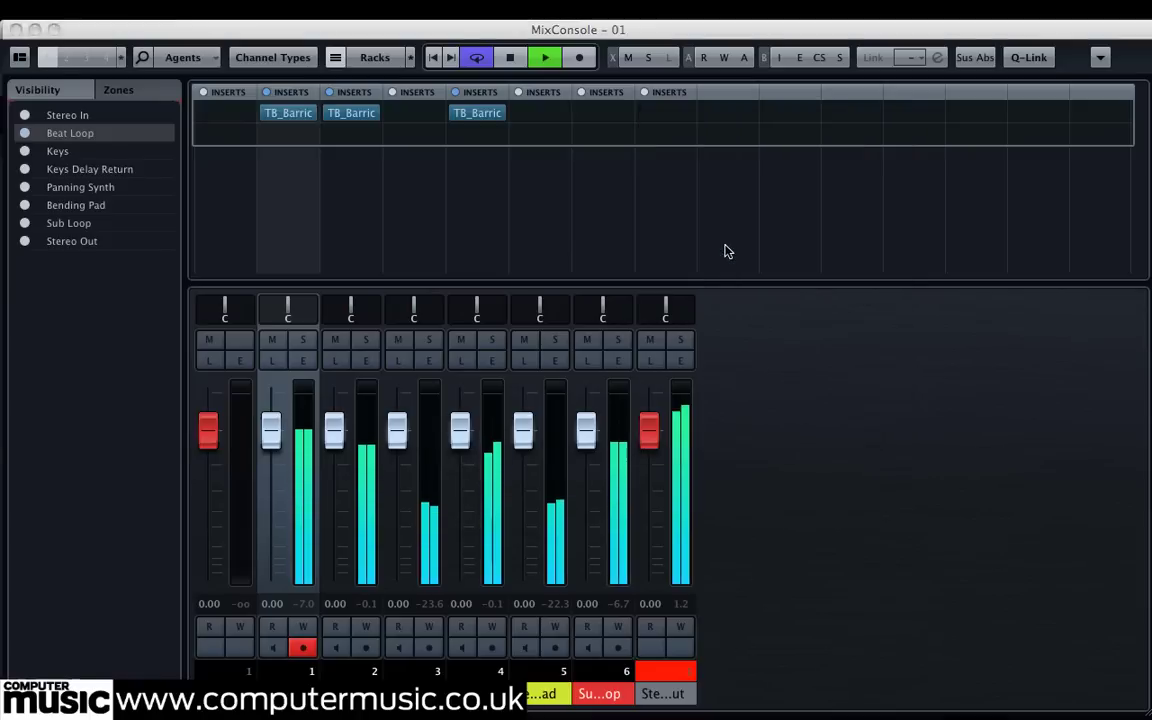
drag(218, 37, 358, 61)
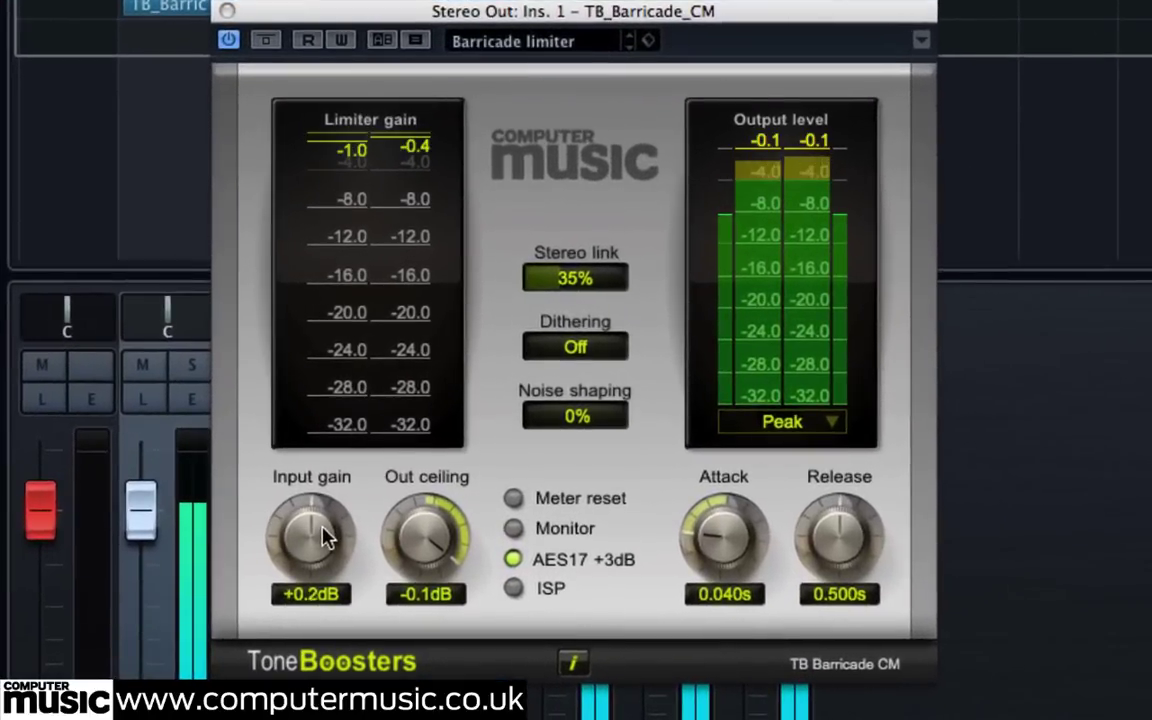
Step: Set the Stereo Out limiter's input gain to +4.6 dB and its attack to 0.133 s, and reset its meters
drag(325, 537, 324, 505)
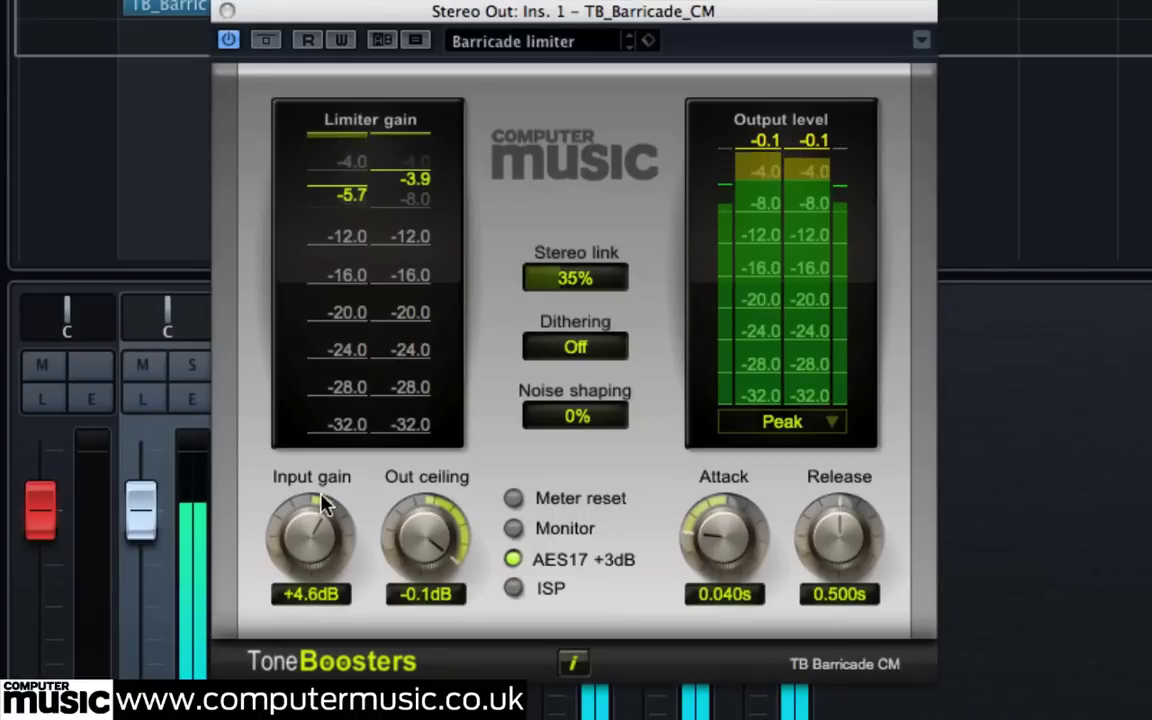
drag(715, 541, 714, 490)
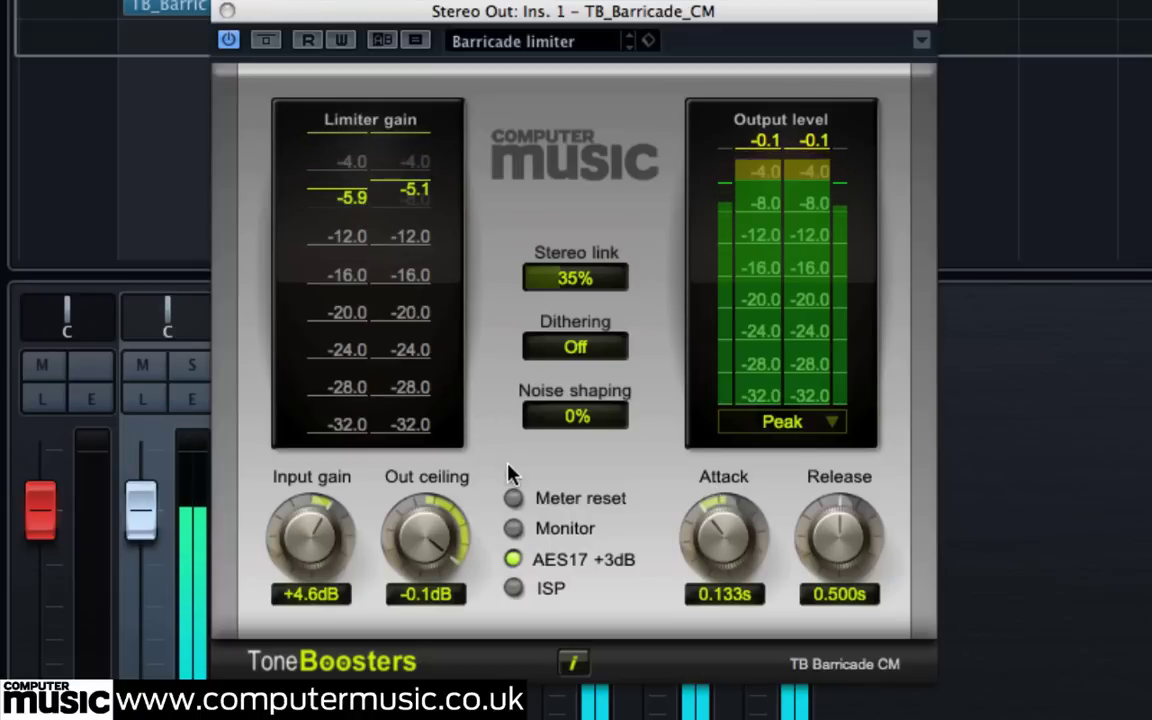
click(515, 500)
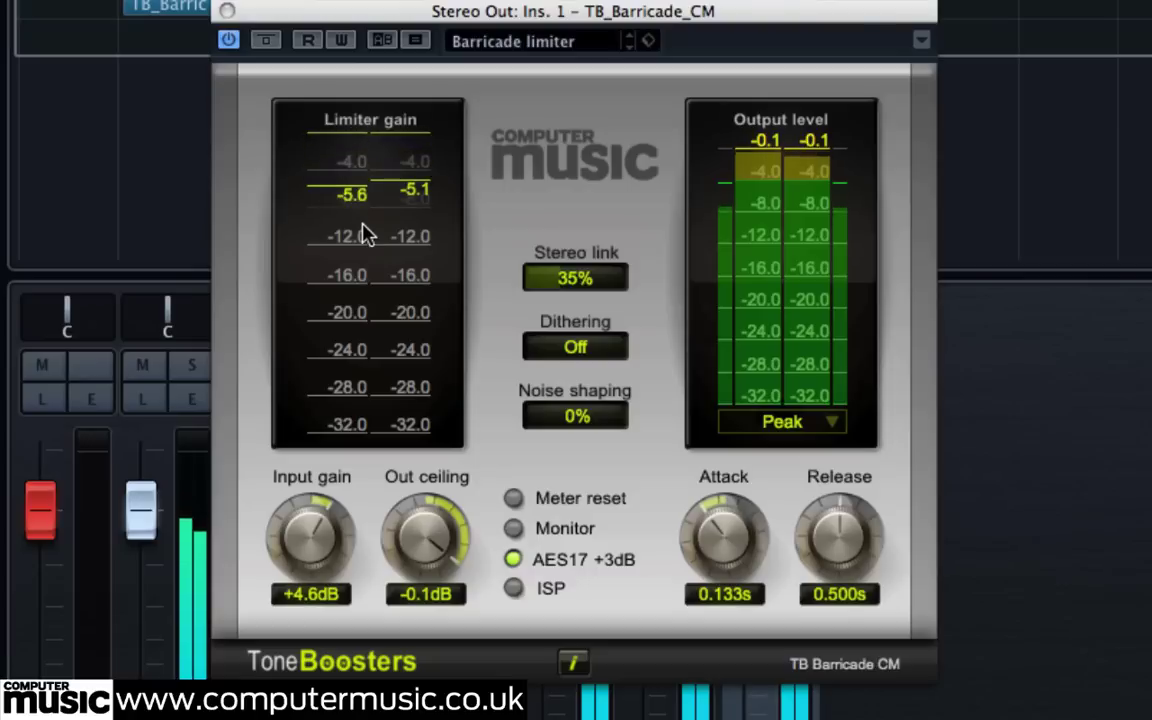
Step: Hide the mixer to show the project tracks, move the Stereo Out limiter window clear of the track list, and reset its meters
key(F3)
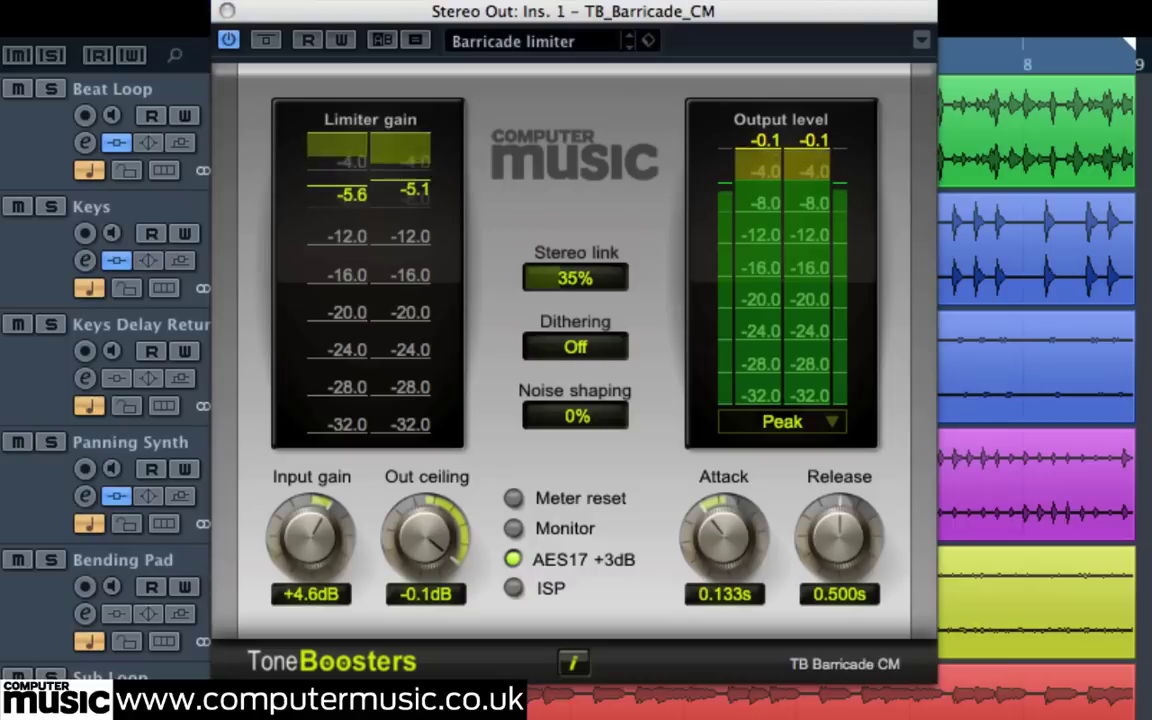
drag(630, 12, 783, 97)
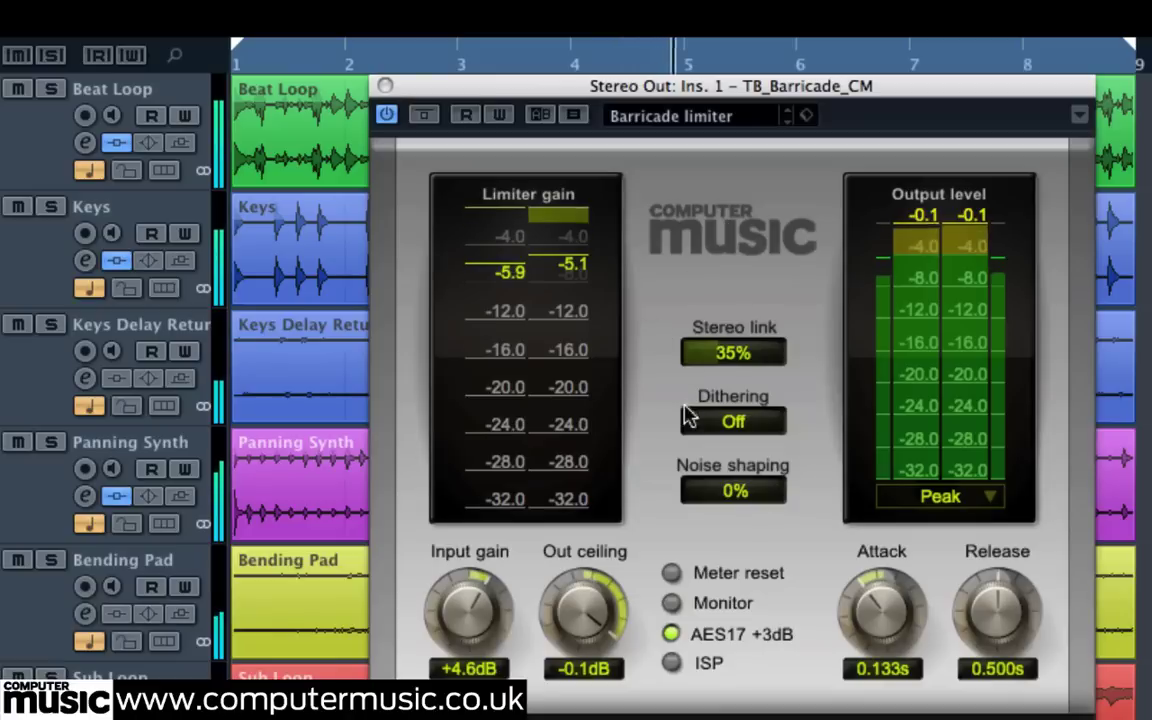
click(676, 574)
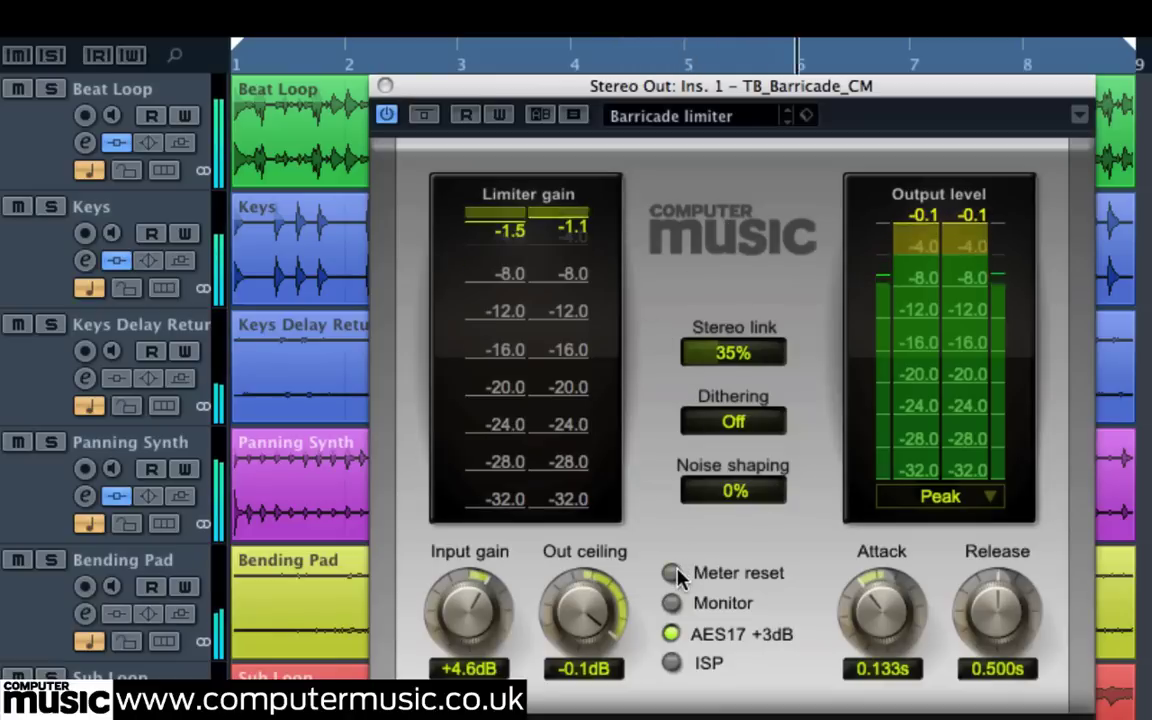